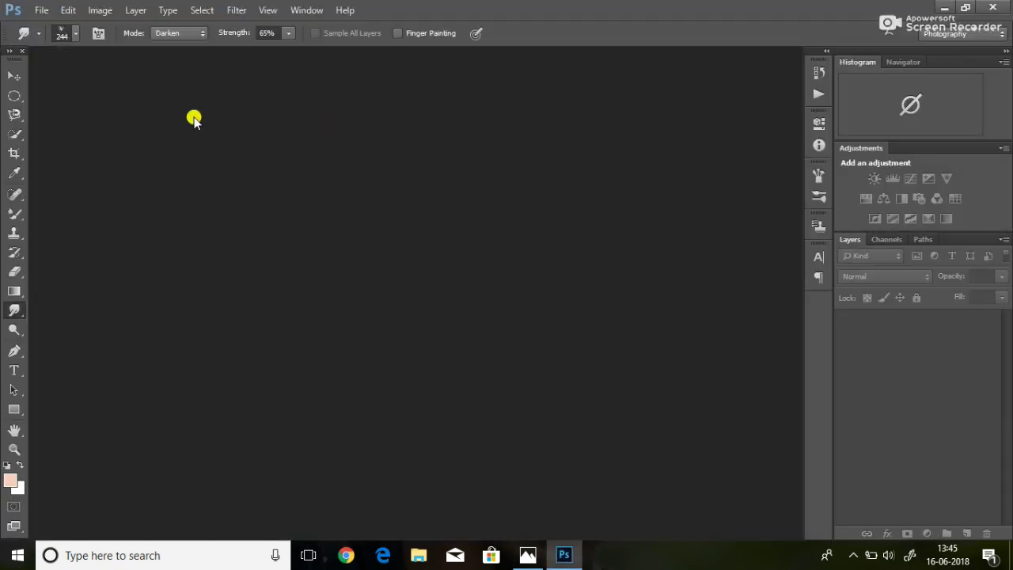
# Open the IMG photo of the man on the bicycle from the Desktop and dock it as a tab
pyautogui.click(41, 11)
pyautogui.click(68, 38)
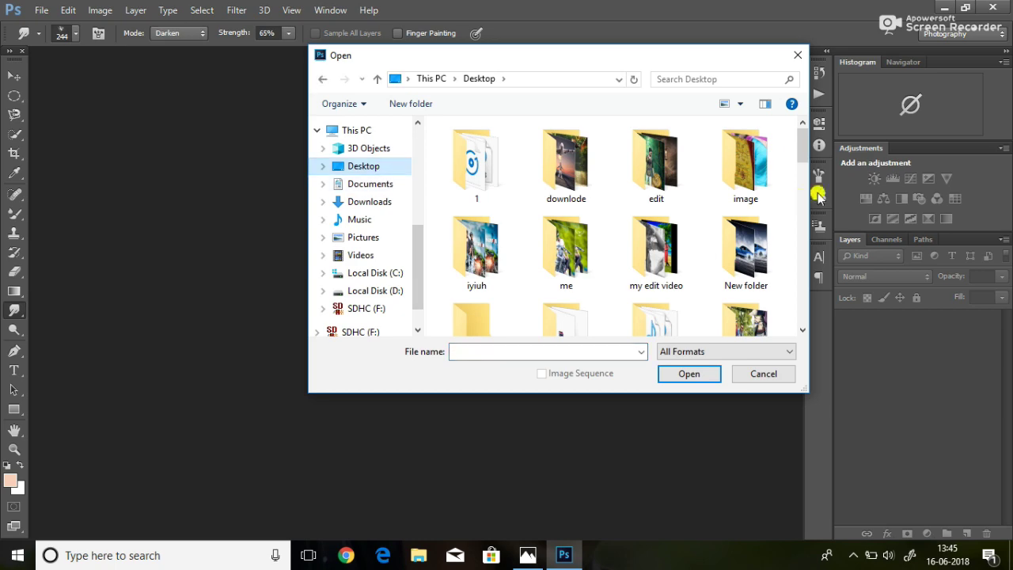
pyautogui.scroll(-5, 801, 201)
pyautogui.scroll(-5, 801, 201)
pyautogui.scroll(-2, 801, 200)
pyautogui.doubleClick(476, 241)
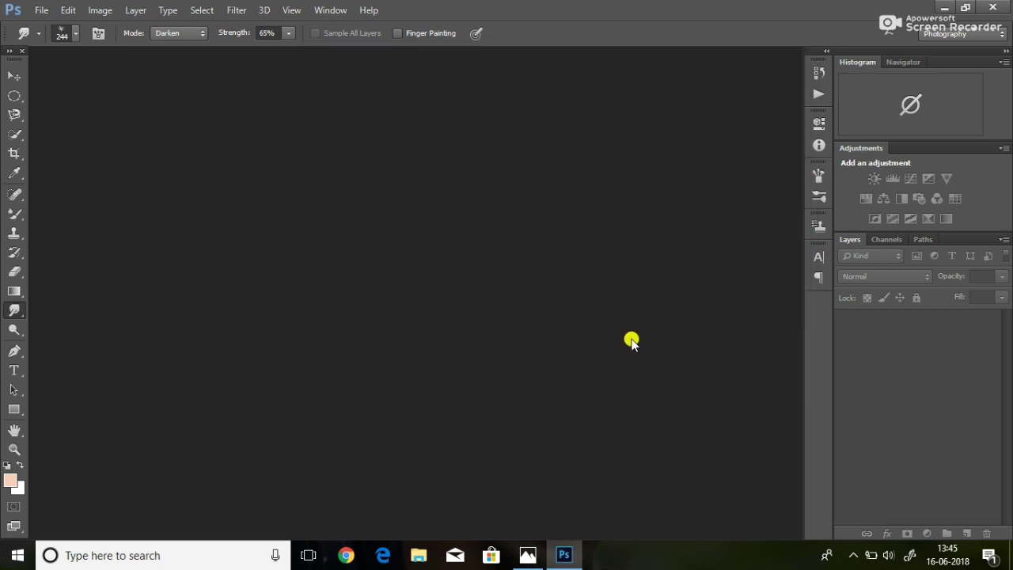
pyautogui.moveTo(199, 50); pyautogui.dragTo(336, 99)
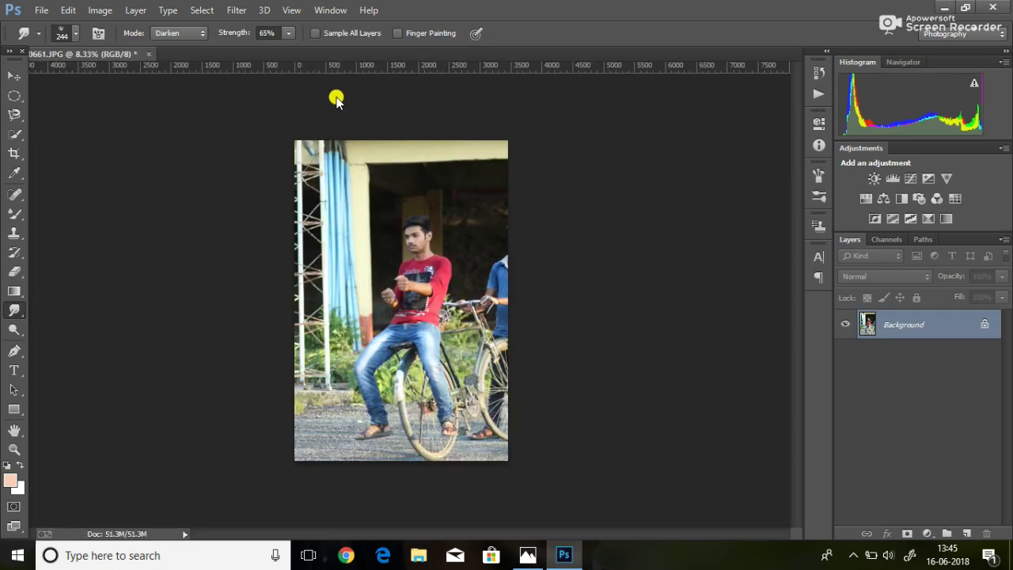
# Zoom in on the man's shirt and switch to the Magnetic Lasso Tool
pyautogui.press('z')
pyautogui.keyDown('alt'); pyautogui.click(409, 285); pyautogui.keyUp('alt')
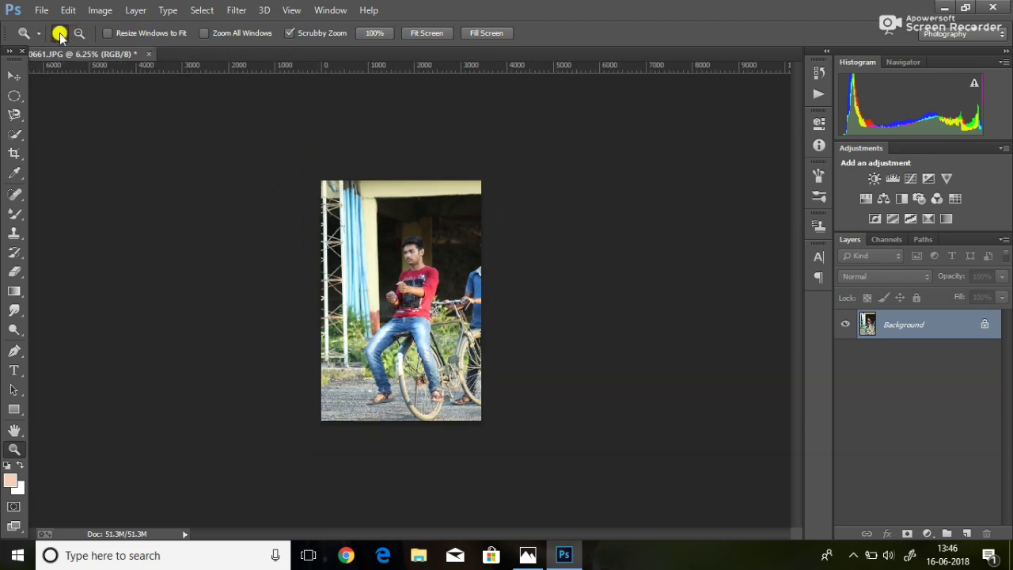
pyautogui.moveTo(419, 322); pyautogui.dragTo(418, 316)
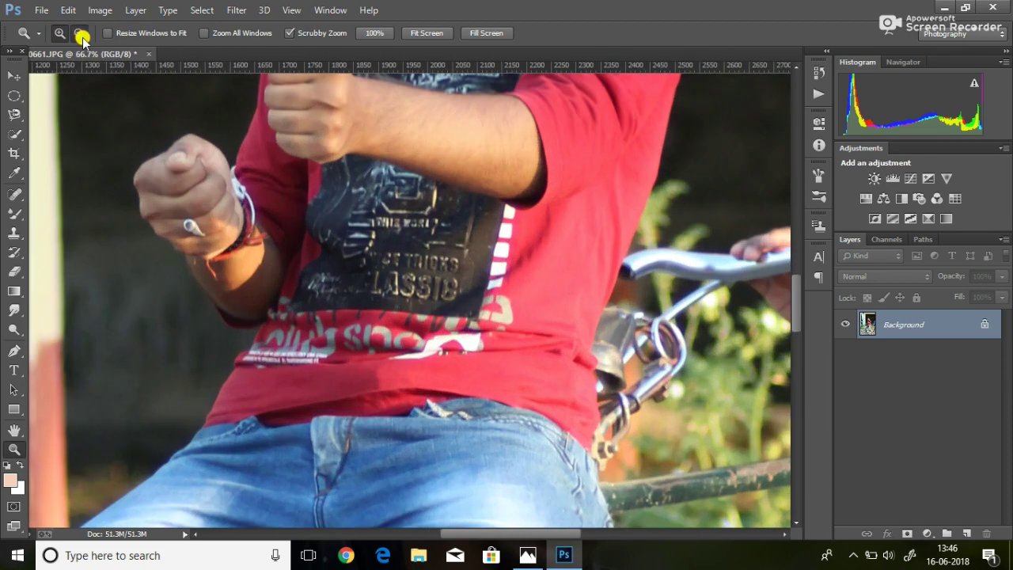
pyautogui.click(79, 33)
pyautogui.click(72, 342)
pyautogui.rightClick(15, 114)
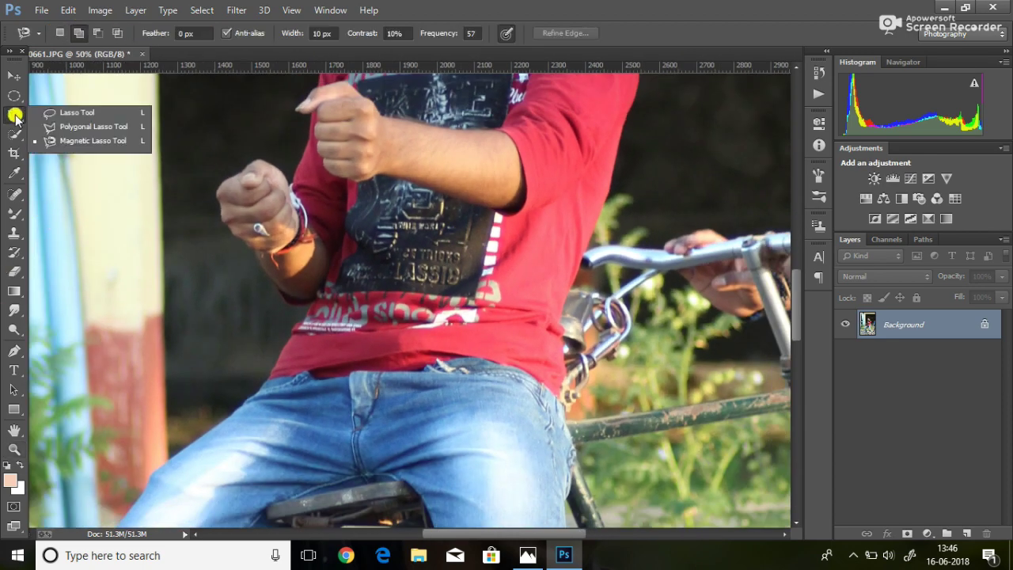
pyautogui.click(63, 141)
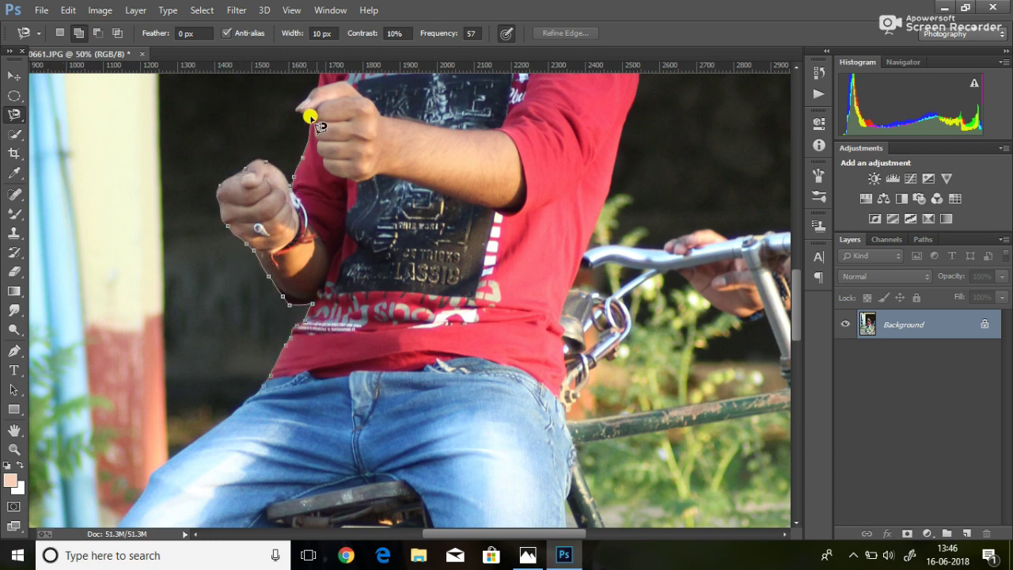
# Trace Magnetic Lasso outlines around the shirt, arms and head
pyautogui.scroll(1, 535, 122)
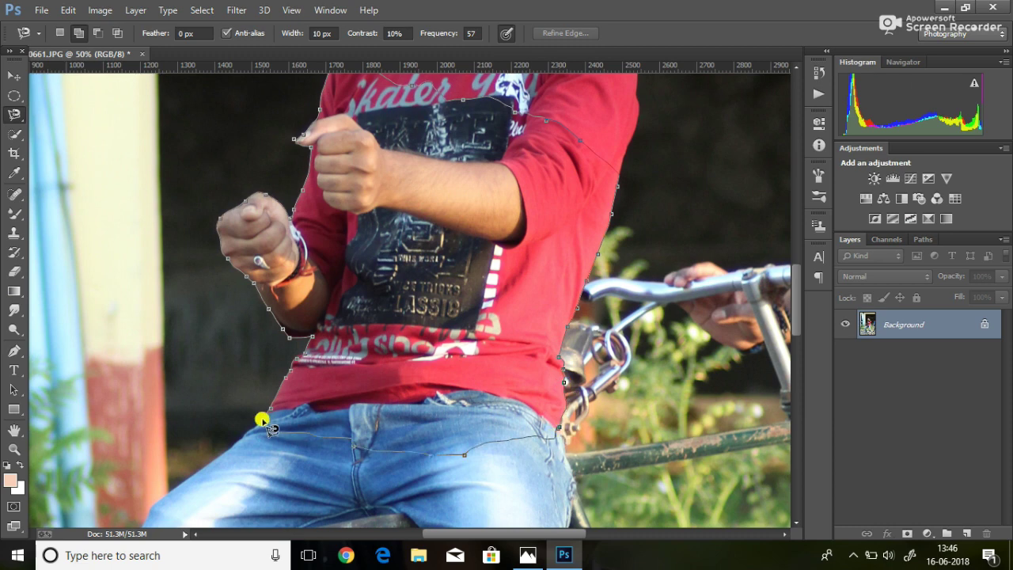
pyautogui.click(263, 417)
pyautogui.scroll(8, 747, 280)
pyautogui.click(417, 324)
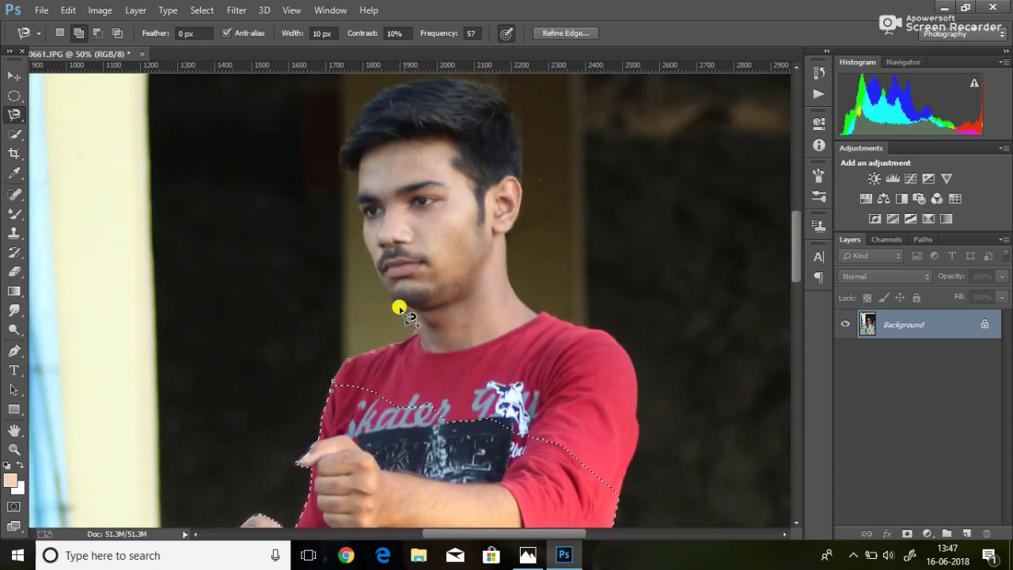
pyautogui.doubleClick(461, 416)
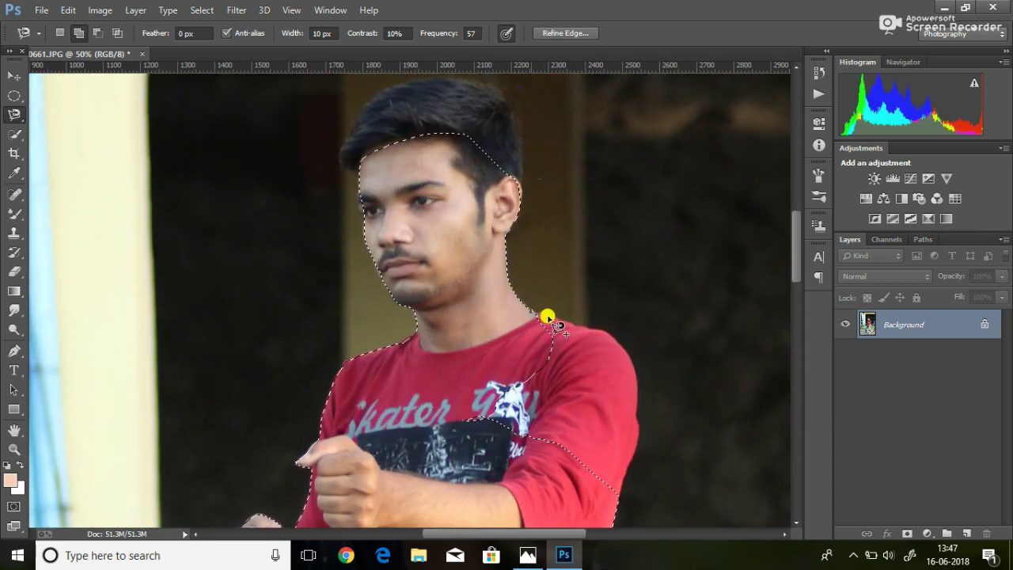
# Add the hair, neck, shirt and upper jeans to the selection
pyautogui.click(519, 193)
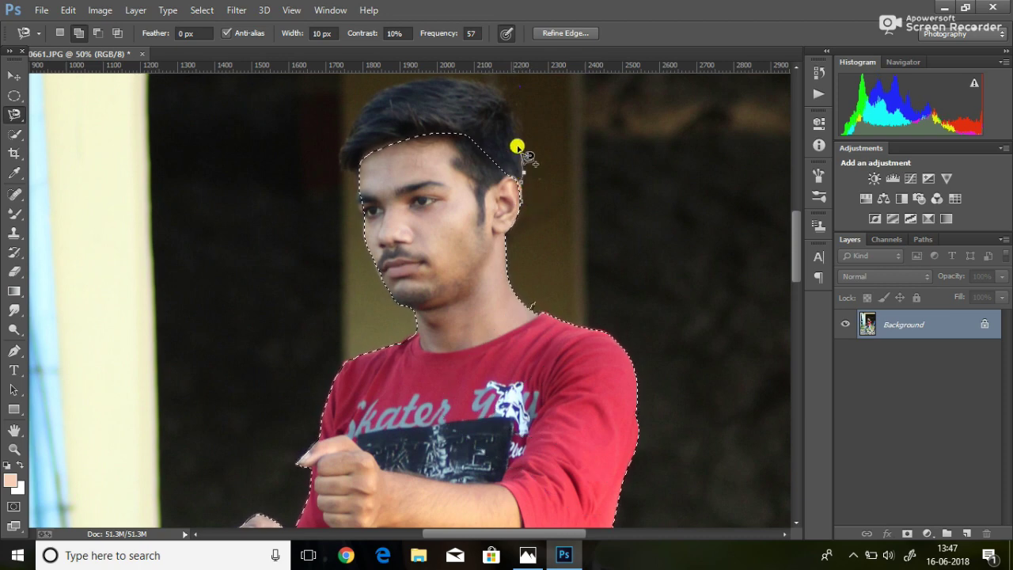
pyautogui.click(516, 198)
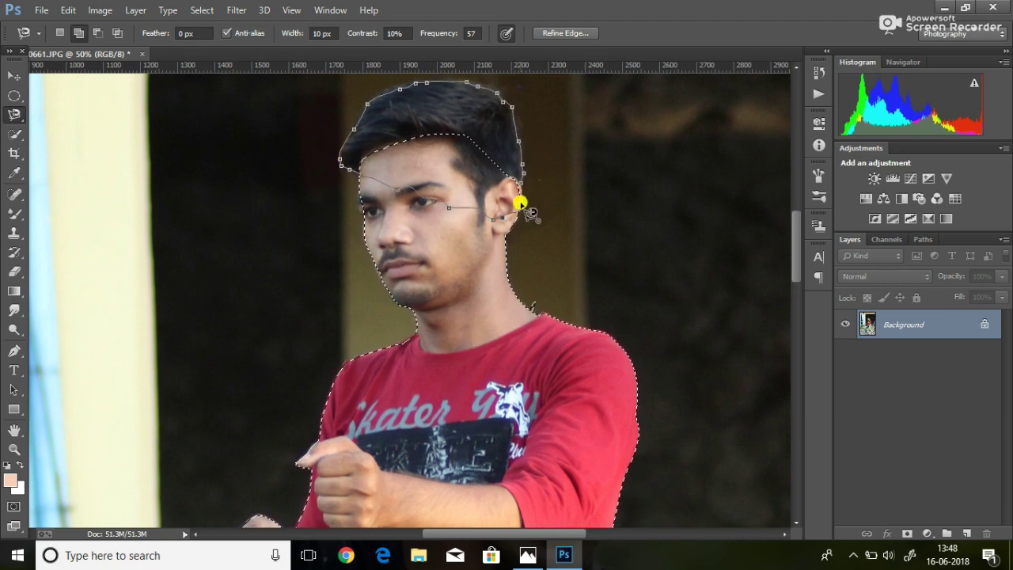
pyautogui.scroll(-4, 280, 124)
pyautogui.click(528, 121)
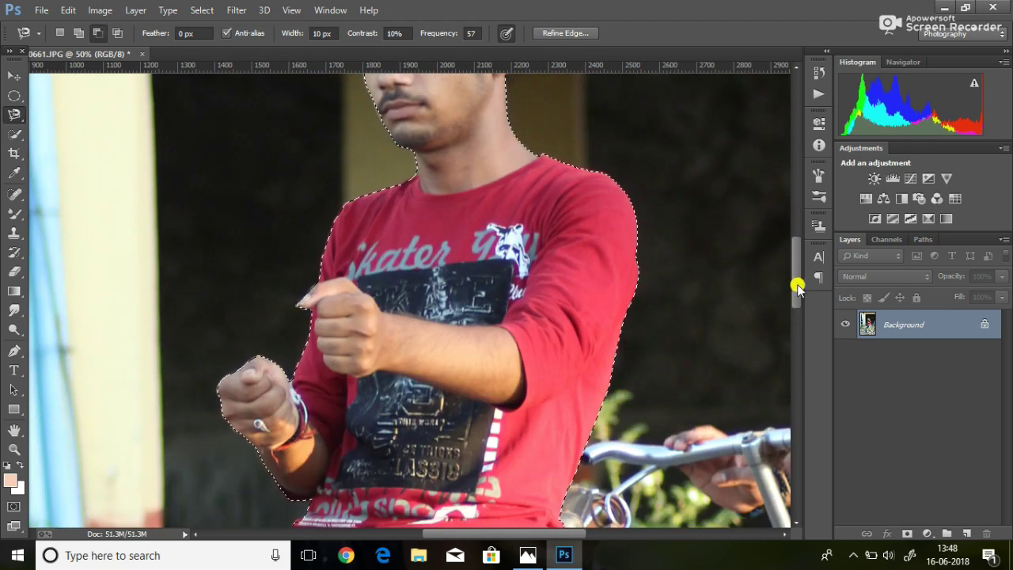
pyautogui.scroll(-8, 796, 290)
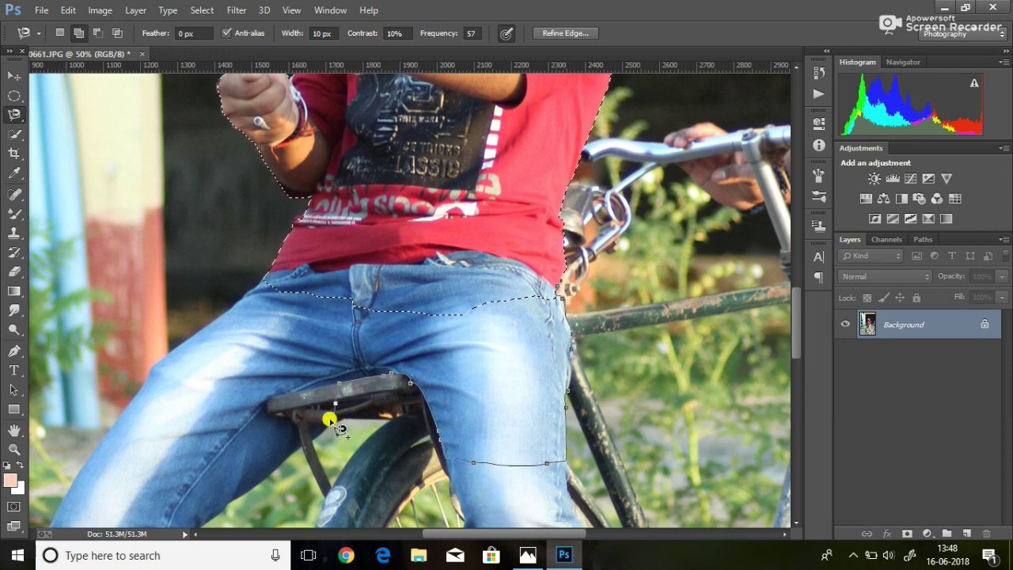
pyautogui.doubleClick(362, 248)
# Add the lower jeans and the other leg to the selection
pyautogui.scroll(-8, 797, 355)
pyautogui.click(577, 192)
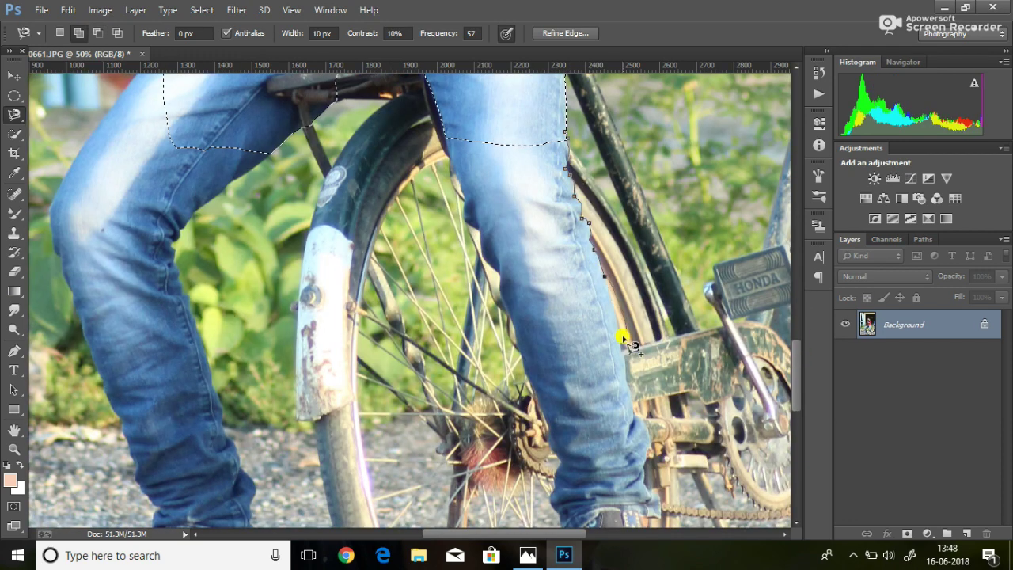
pyautogui.click(561, 136)
pyautogui.scroll(-5, 634, 277)
pyautogui.click(618, 139)
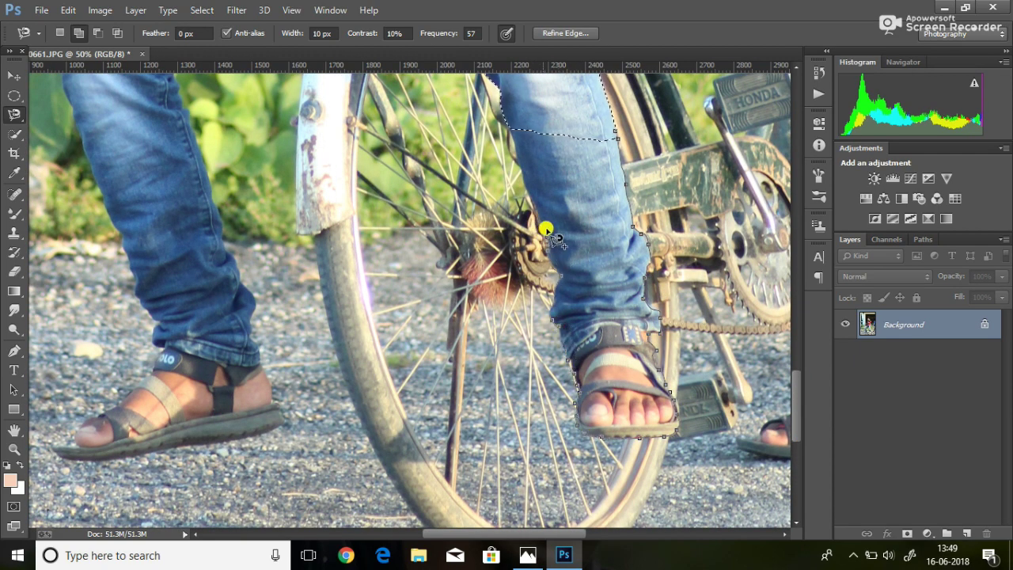
pyautogui.hscroll(-5, 316, 463)
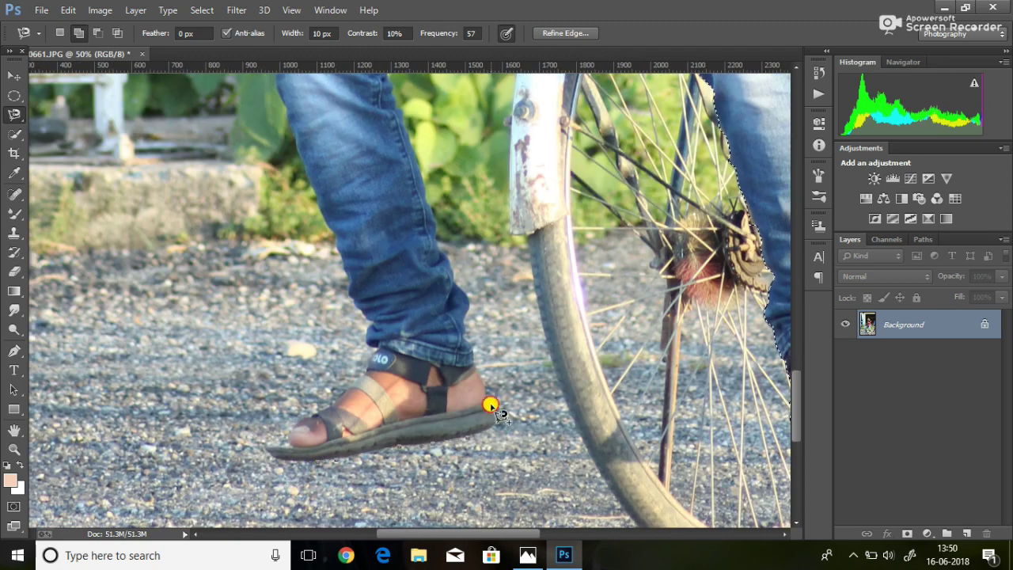
# Copy the selected man with Ctrl+C and zoom out to the whole photo
pyautogui.hotkey('ctrl', 'c')
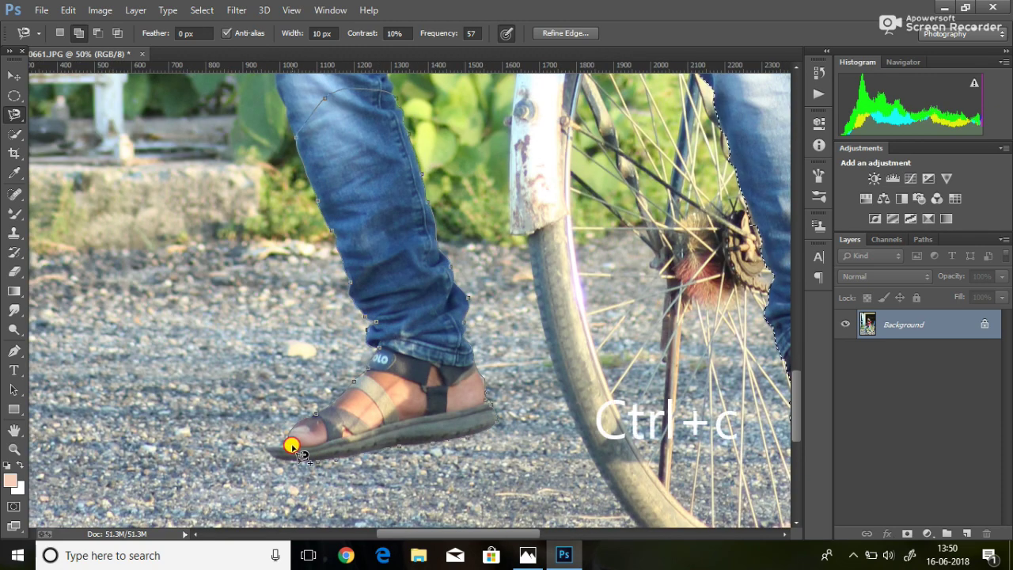
pyautogui.scroll(5, 317, 462)
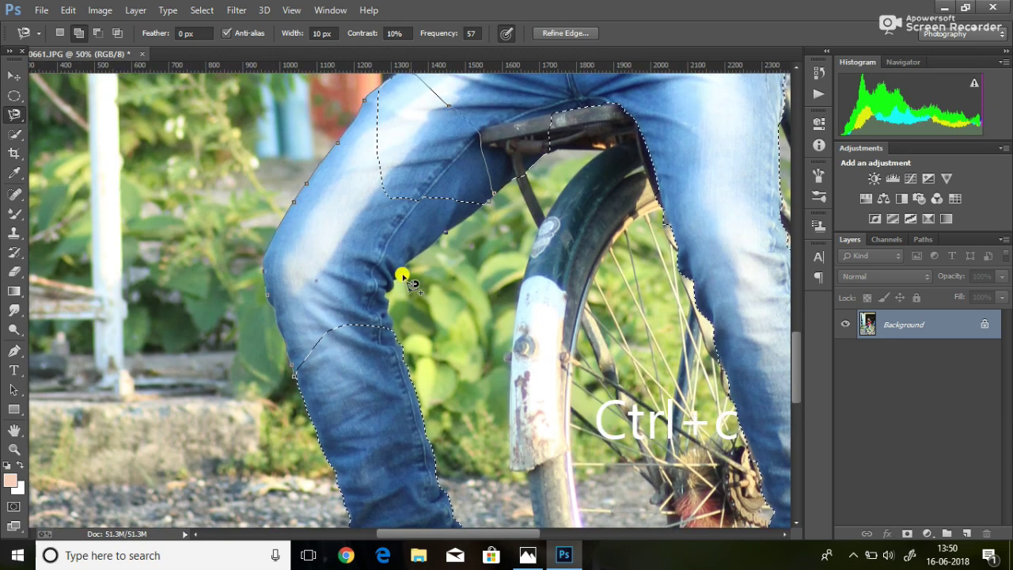
pyautogui.hscroll(8, 565, 407)
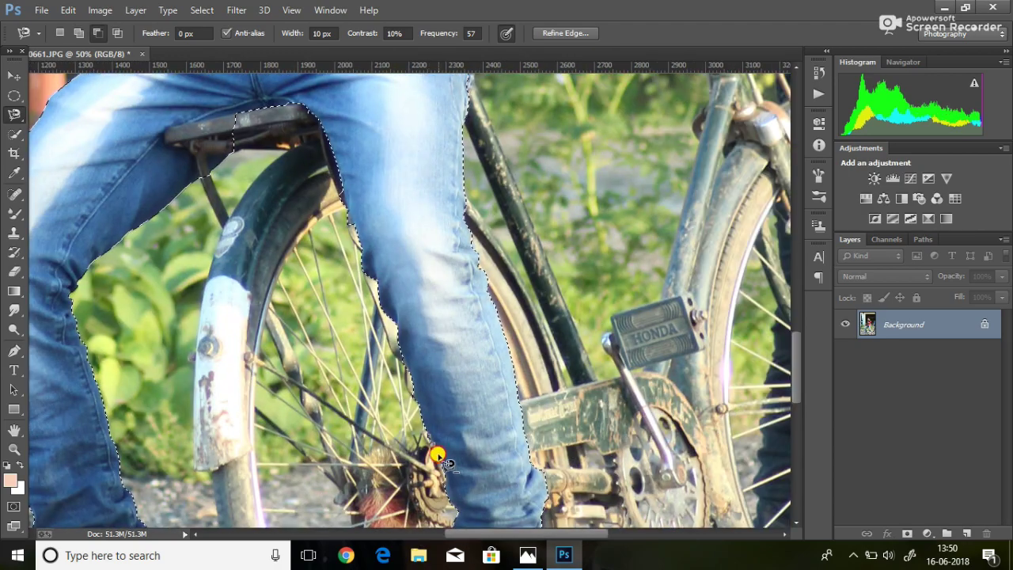
pyautogui.click(15, 449)
pyautogui.keyDown('alt'); pyautogui.click(390, 150); pyautogui.keyUp('alt')
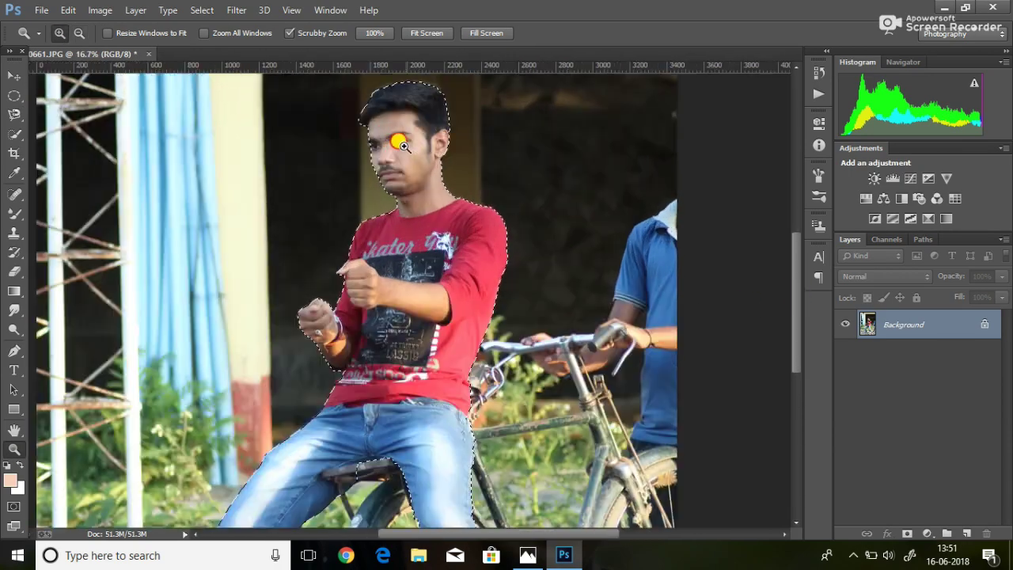
pyautogui.moveTo(390, 150); pyautogui.dragTo(439, 255)
pyautogui.press('l')
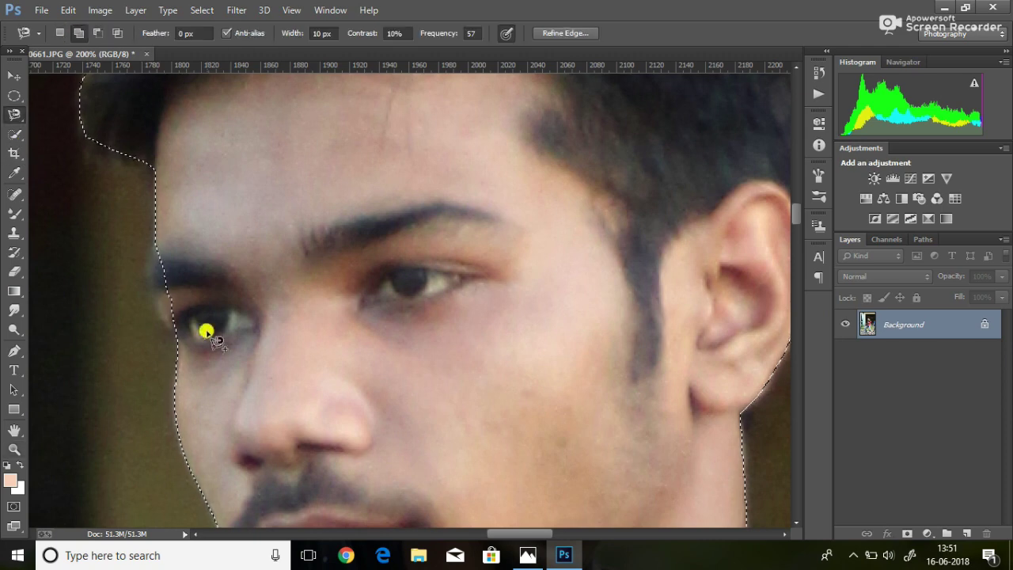
pyautogui.click(147, 269)
pyautogui.press('Escape')
pyautogui.hotkey('ctrl', '-')
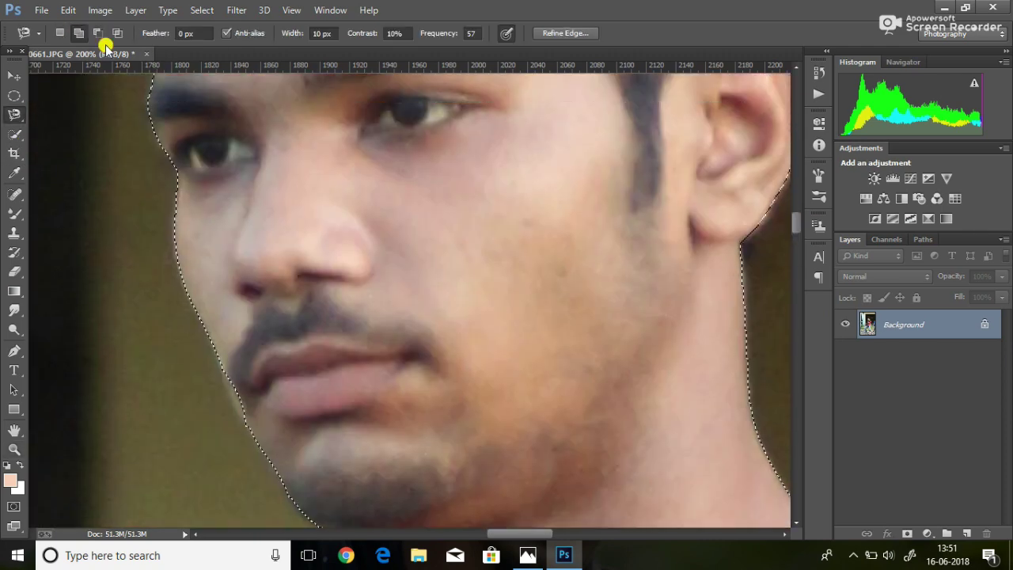
pyautogui.click(15, 449)
pyautogui.keyDown('alt'); pyautogui.click(402, 366); pyautogui.keyUp('alt')
pyautogui.press('v')
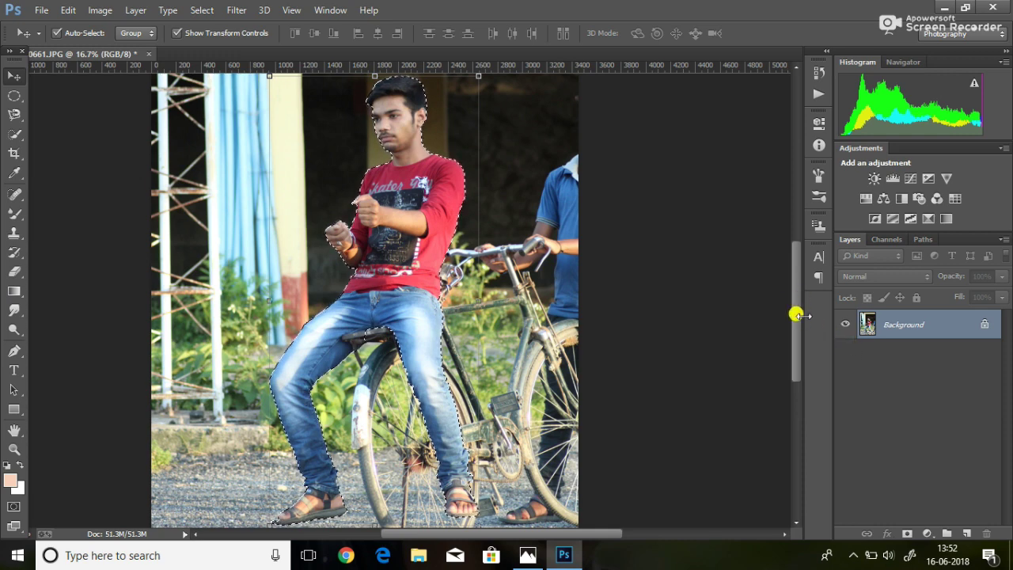
# Paste the copied man as Layer 1 and hide the Background layer
pyautogui.moveTo(798, 310); pyautogui.dragTo(798, 305)
pyautogui.hotkey('ctrl', 'v')
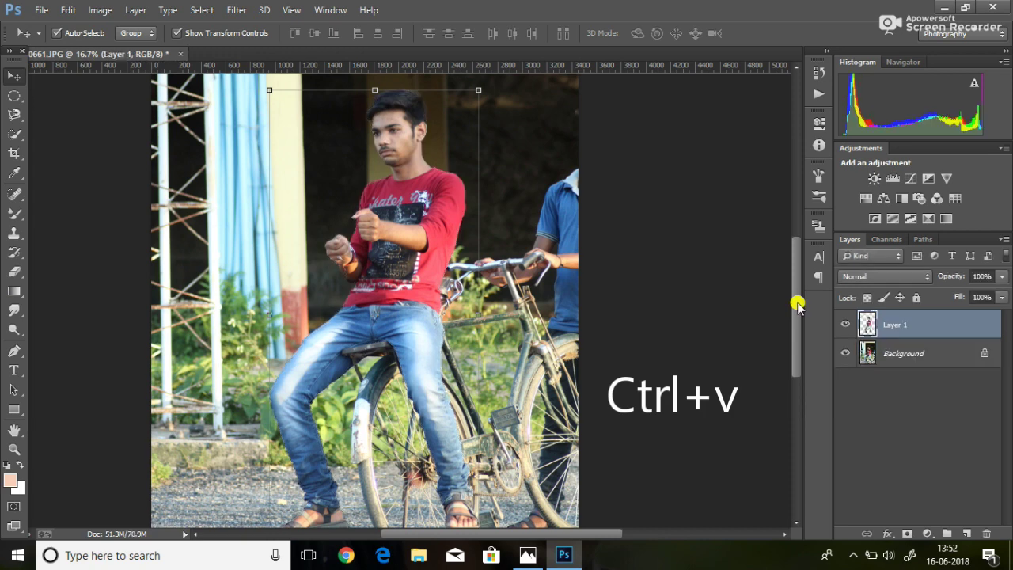
pyautogui.click(842, 355)
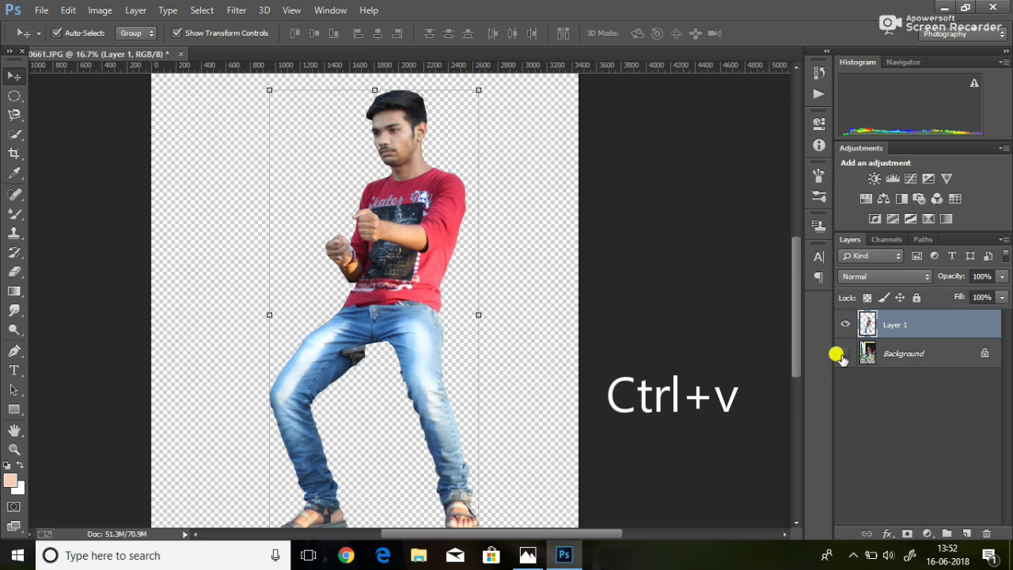
pyautogui.click(843, 356)
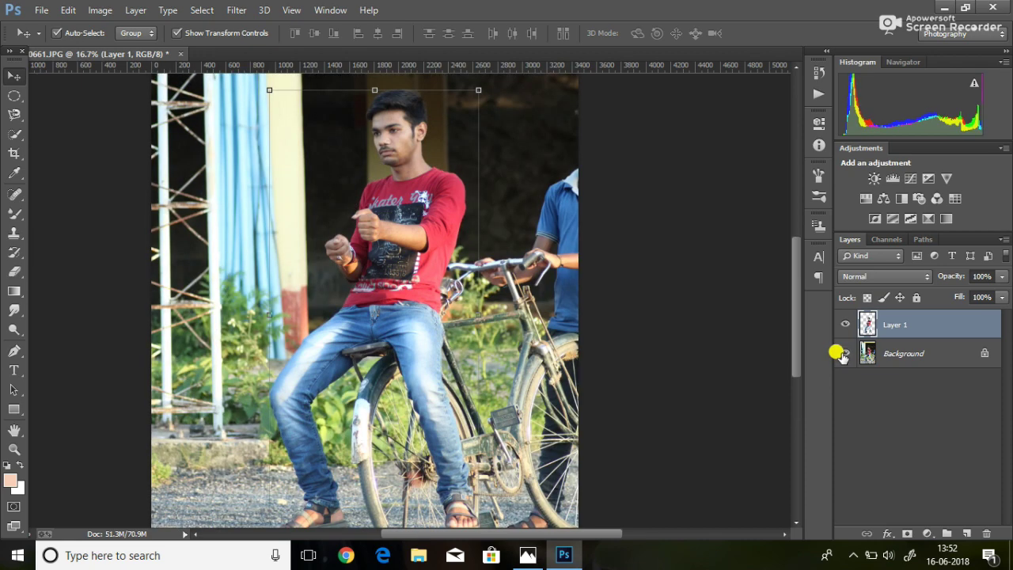
pyautogui.click(842, 355)
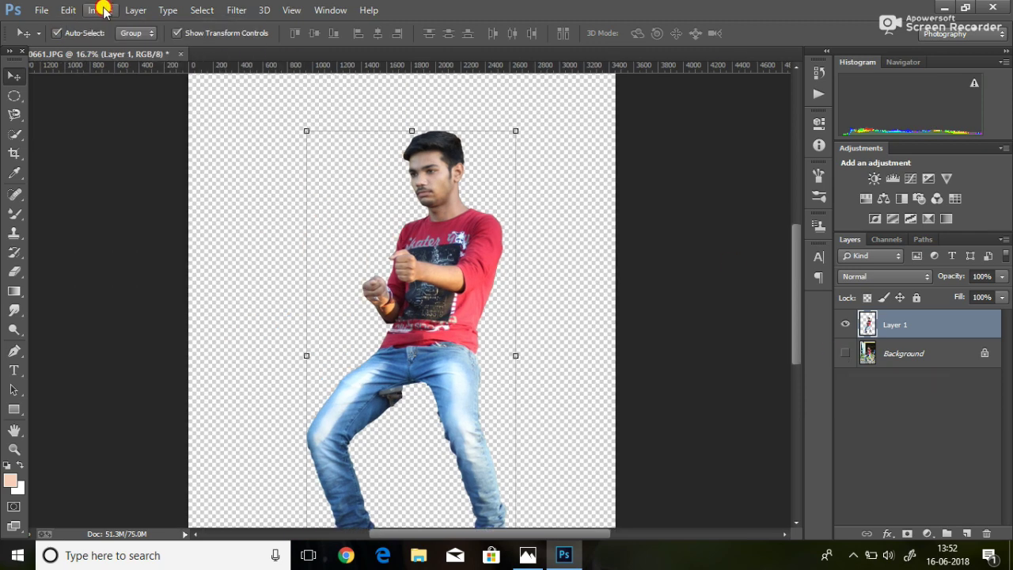
# Mirror the whole image horizontally from the Image menu
pyautogui.click(88, 11)
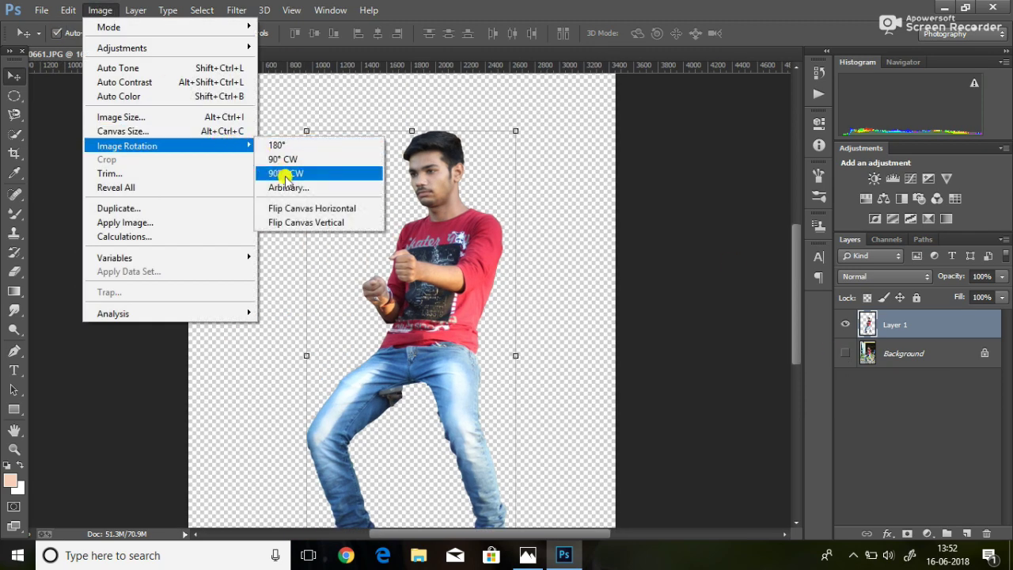
pyautogui.click(299, 207)
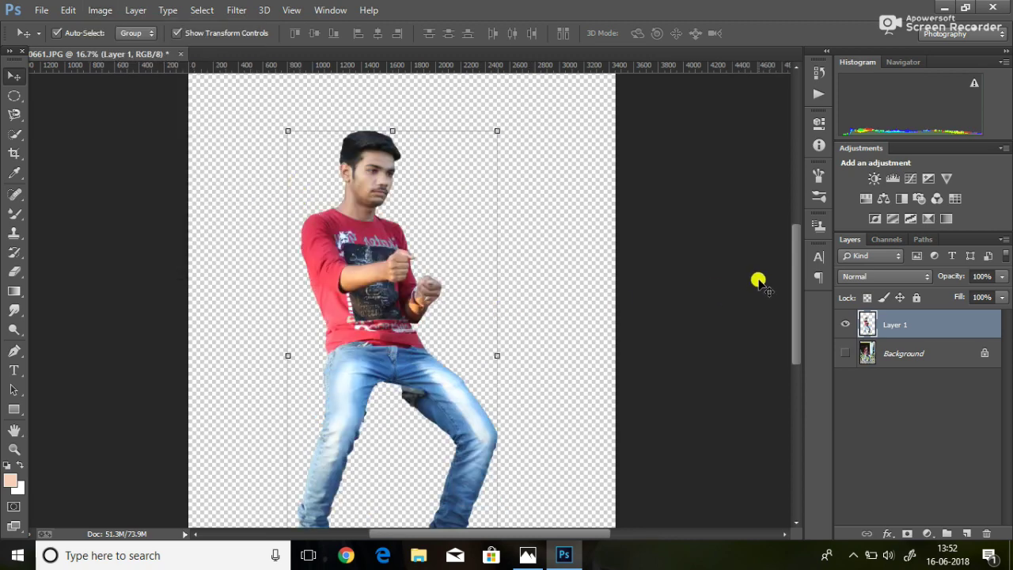
pyautogui.moveTo(800, 303); pyautogui.dragTo(802, 320)
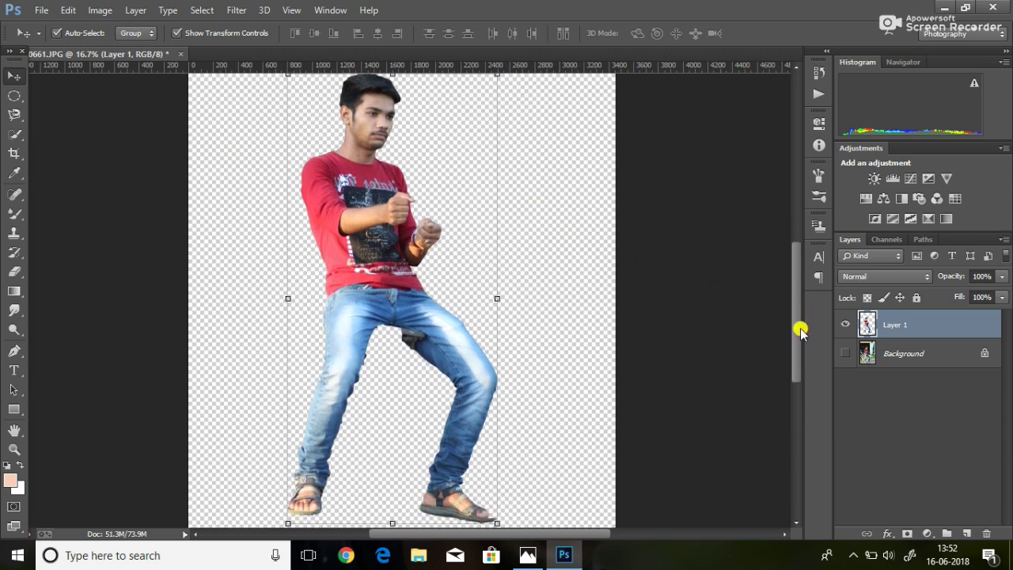
pyautogui.moveTo(801, 331); pyautogui.dragTo(797, 306)
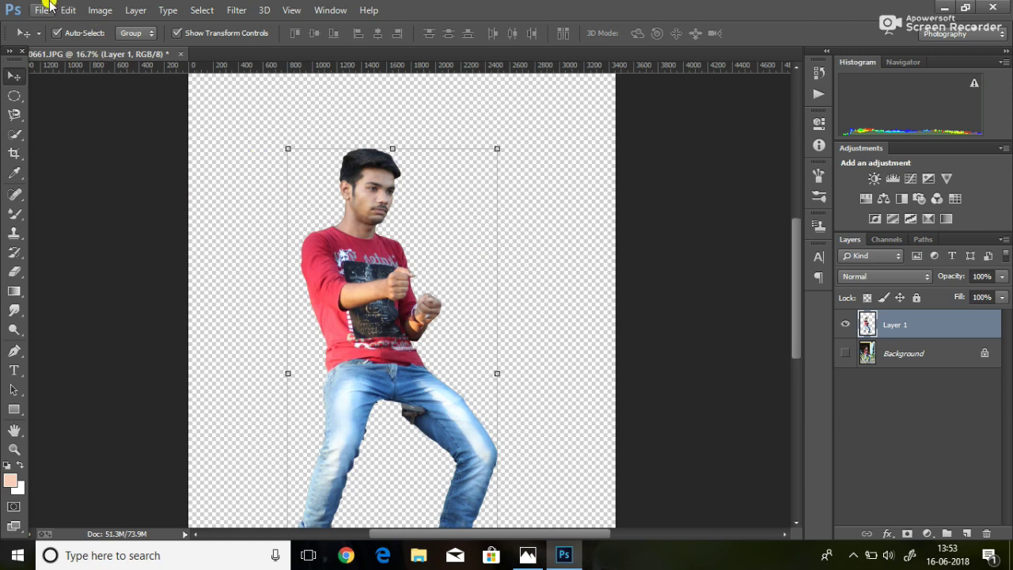
pyautogui.click(41, 9)
# Open 224127549-horse-wallpaper-hd from the Desktop\edit folder
pyautogui.click(64, 34)
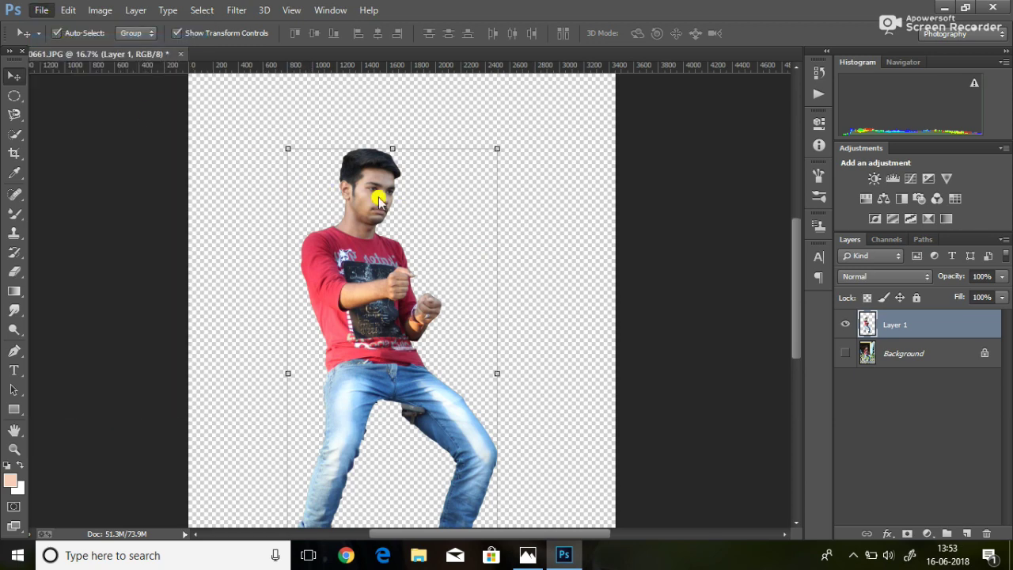
pyautogui.doubleClick(655, 163)
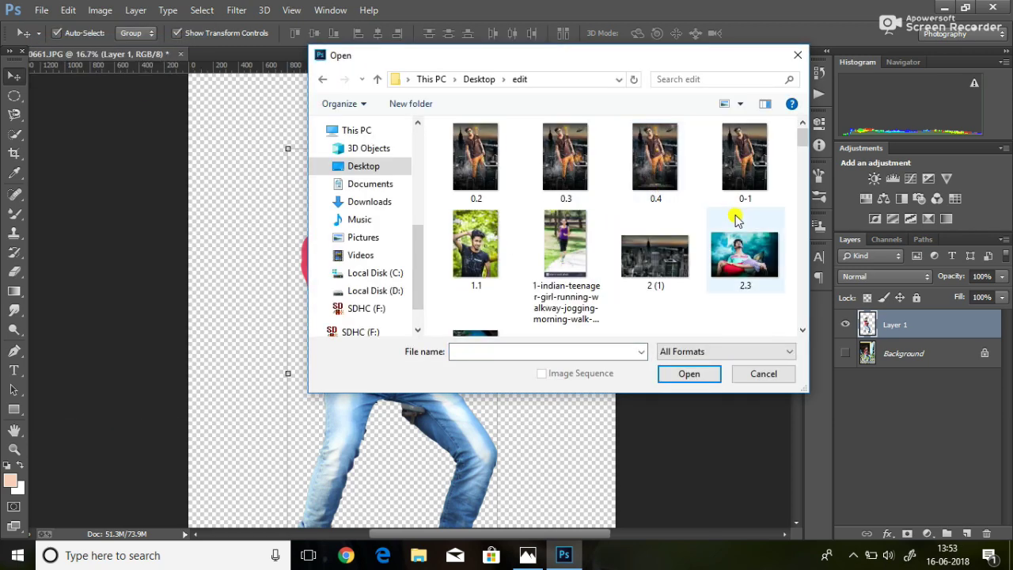
pyautogui.scroll(-3, 803, 139)
pyautogui.scroll(-3, 803, 139)
pyautogui.scroll(-2, 803, 139)
pyautogui.click(691, 247)
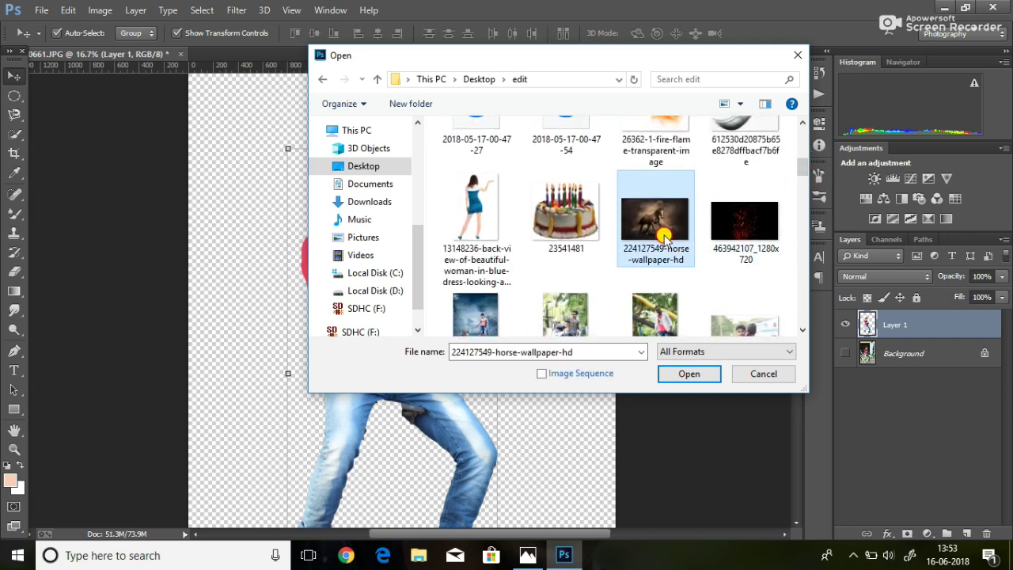
pyautogui.click(688, 374)
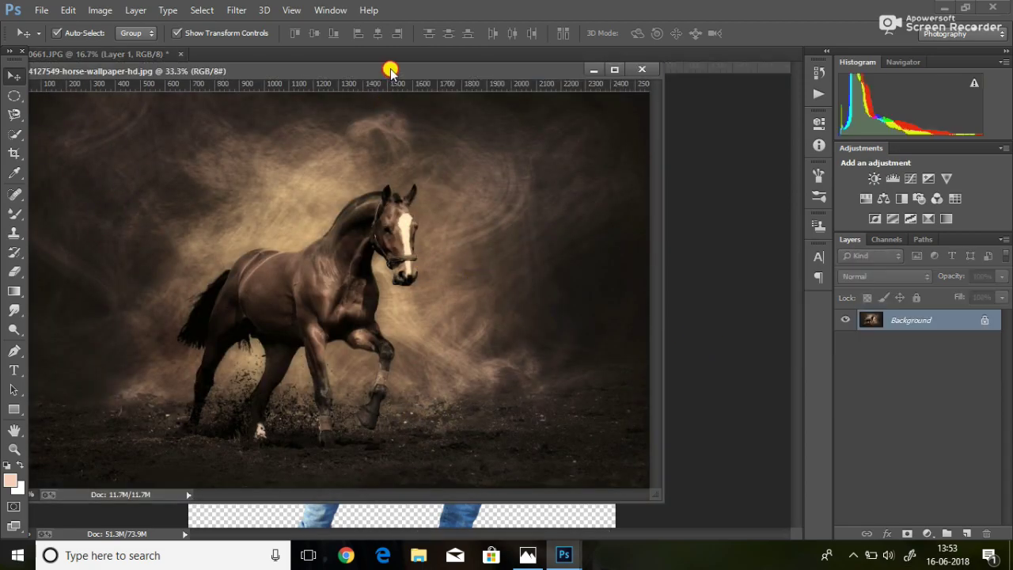
pyautogui.moveTo(388, 63)
pyautogui.mouseDown()
pyautogui.moveTo(441, 64)
pyautogui.moveTo(431, 53)
pyautogui.mouseUp()
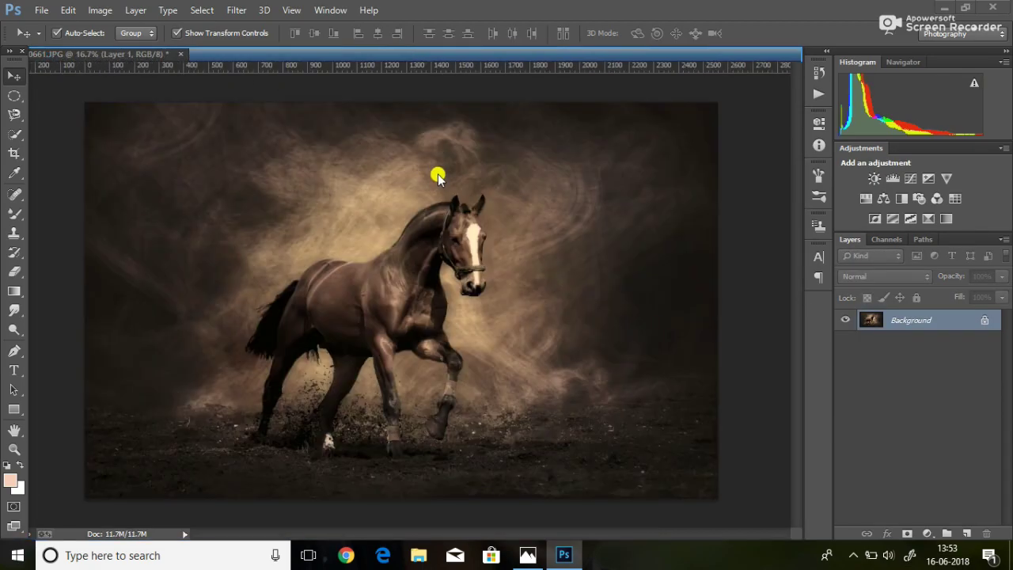
pyautogui.click(135, 54)
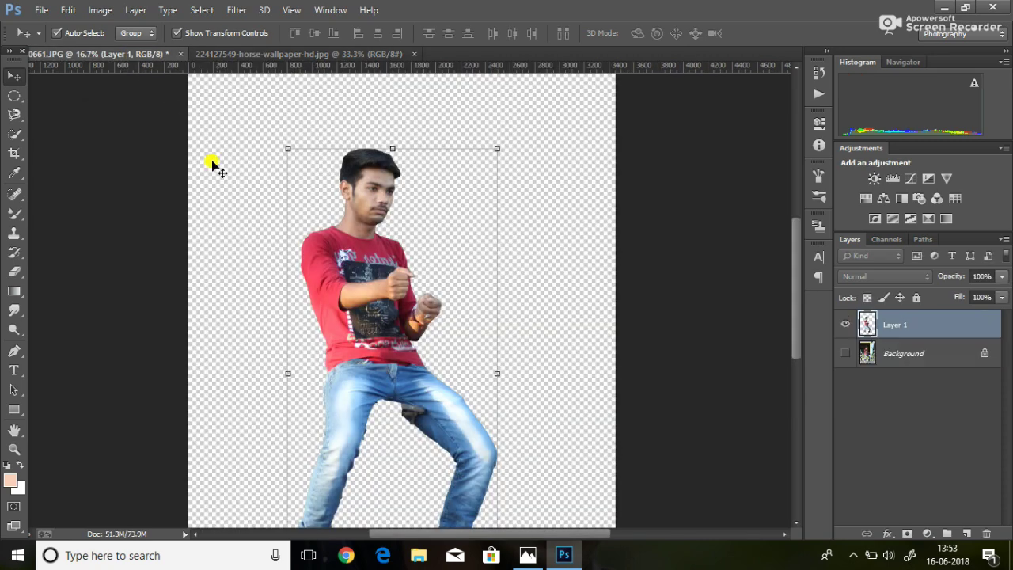
# Use the Crop tool to widen the 0661.JPG canvas to the right
pyautogui.click(14, 155)
pyautogui.scroll(-1, 796, 294)
pyautogui.click(13, 449)
pyautogui.keyDown('alt'); pyautogui.click(114, 84); pyautogui.keyUp('alt')
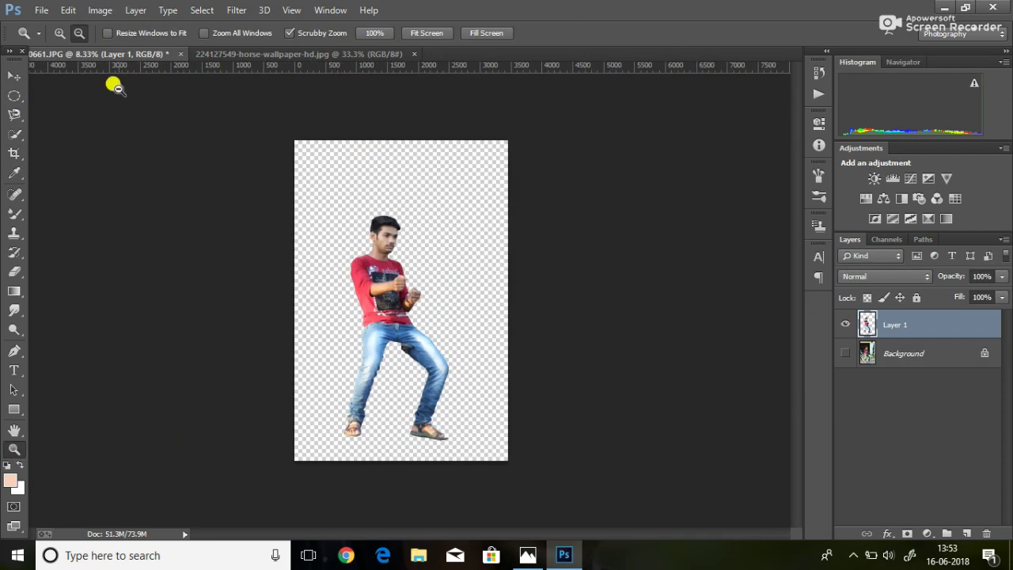
pyautogui.click(13, 154)
pyautogui.moveTo(508, 300)
pyautogui.mouseDown()
pyautogui.moveTo(596, 283)
pyautogui.moveTo(623, 301)
pyautogui.mouseUp()
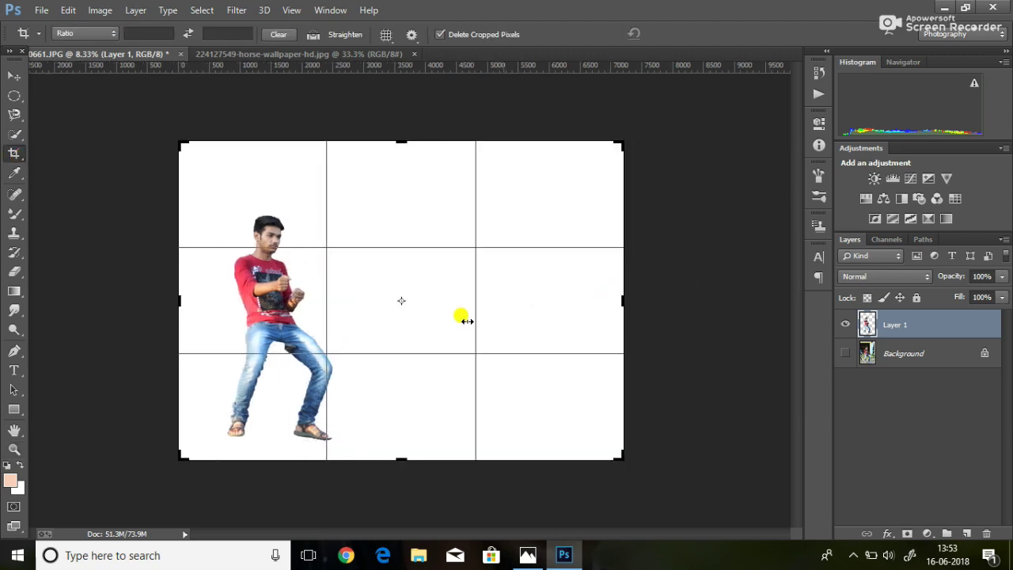
pyautogui.click(682, 32)
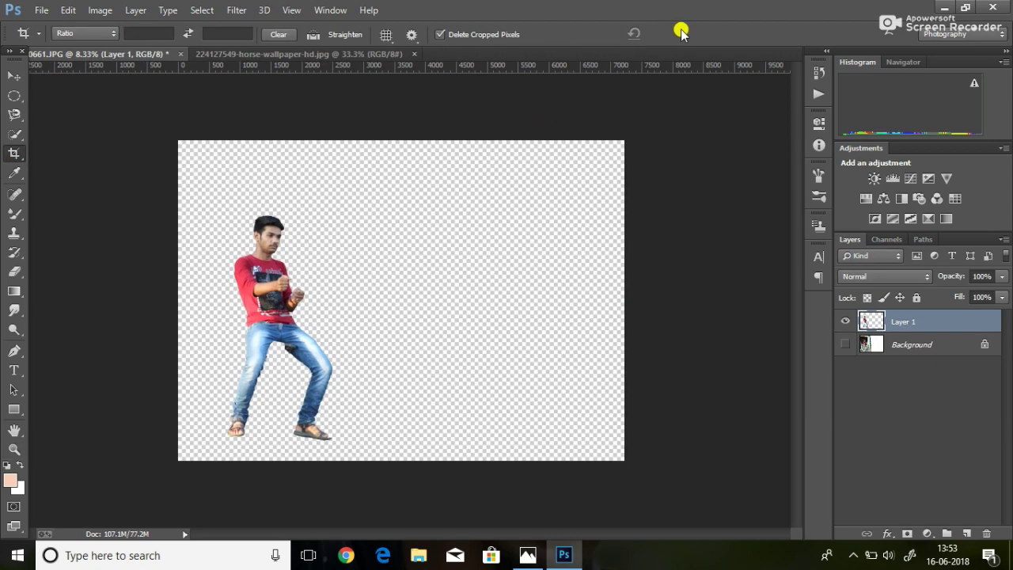
# Drag the horse wallpaper into the person document with the Move tool
pyautogui.click(14, 70)
pyautogui.moveTo(272, 301); pyautogui.dragTo(40, 115)
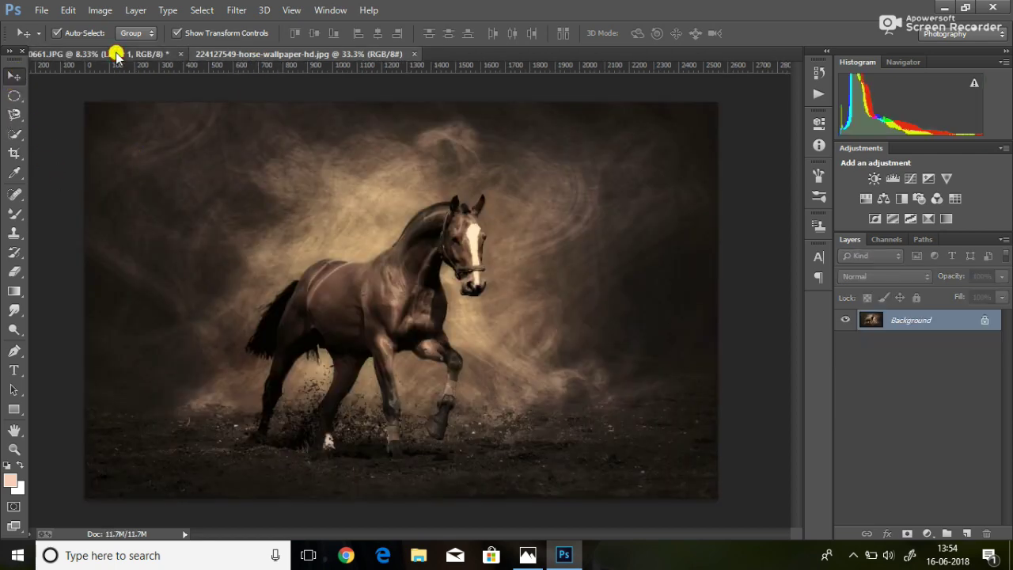
pyautogui.click(113, 54)
pyautogui.moveTo(348, 222)
pyautogui.mouseDown()
pyautogui.moveTo(117, 57)
pyautogui.moveTo(260, 271)
pyautogui.mouseUp()
# Stretch the horse to fill the canvas, put Layer 1 above it, and seat the man on it
pyautogui.hotkey('ctrl', 't')
pyautogui.moveTo(373, 242); pyautogui.dragTo(624, 141)
pyautogui.moveTo(215, 271); pyautogui.dragTo(179, 458)
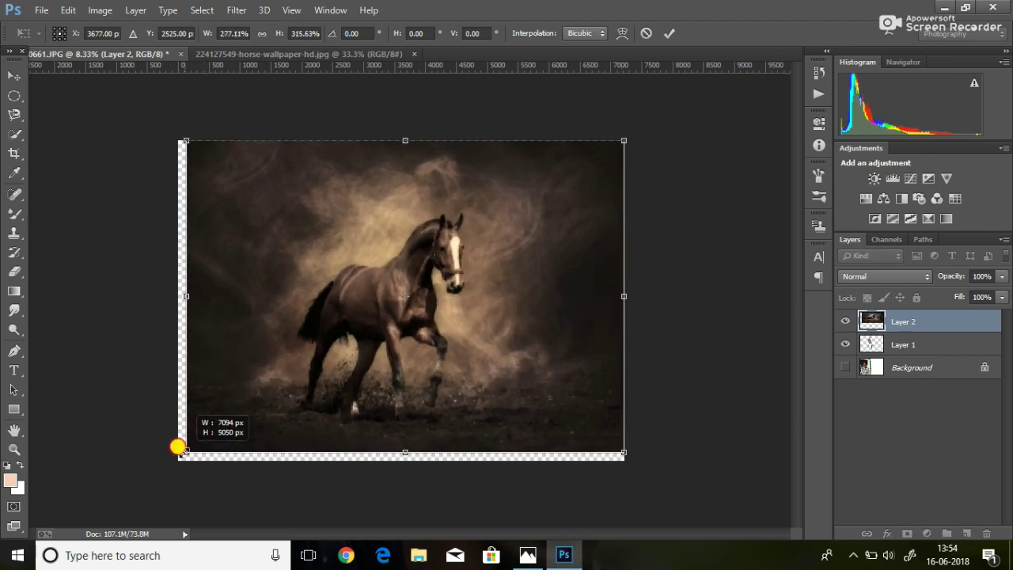
pyautogui.click(669, 33)
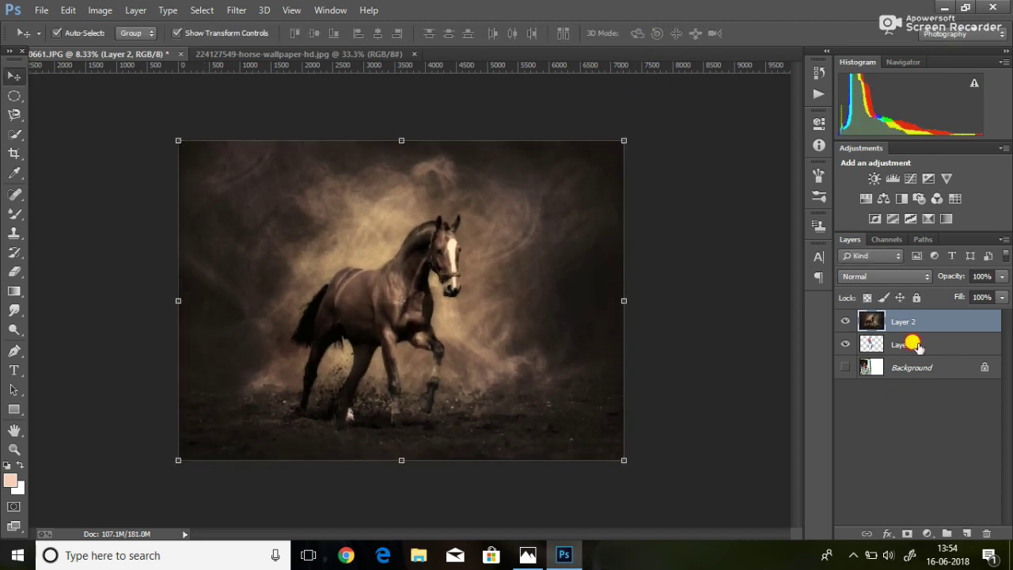
pyautogui.moveTo(917, 347); pyautogui.dragTo(913, 318)
pyautogui.moveTo(371, 263); pyautogui.dragTo(384, 238)
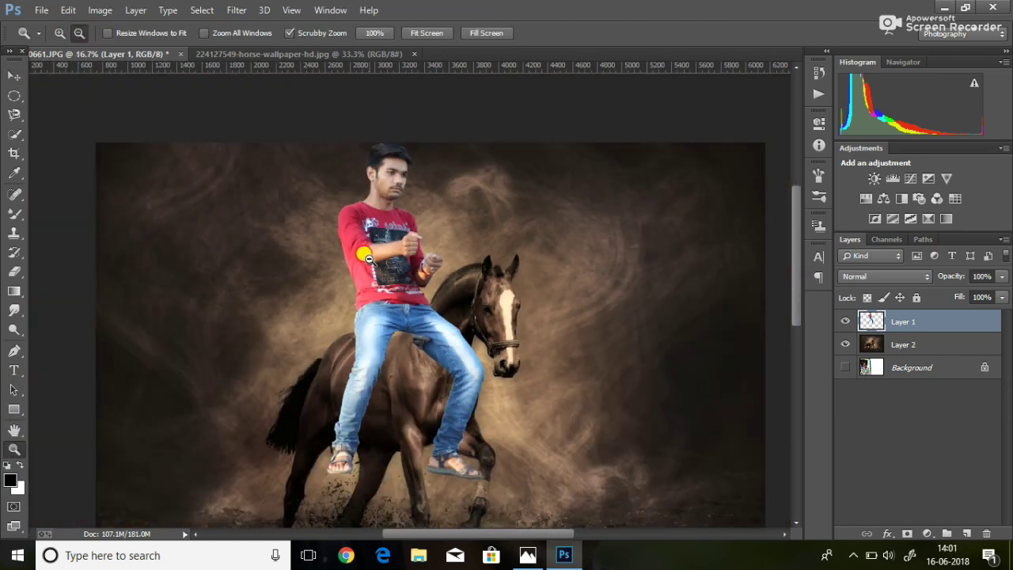
# Duplicate the rider layer, hide the original, and shrink the copy
pyautogui.hotkey('ctrl', 'j')
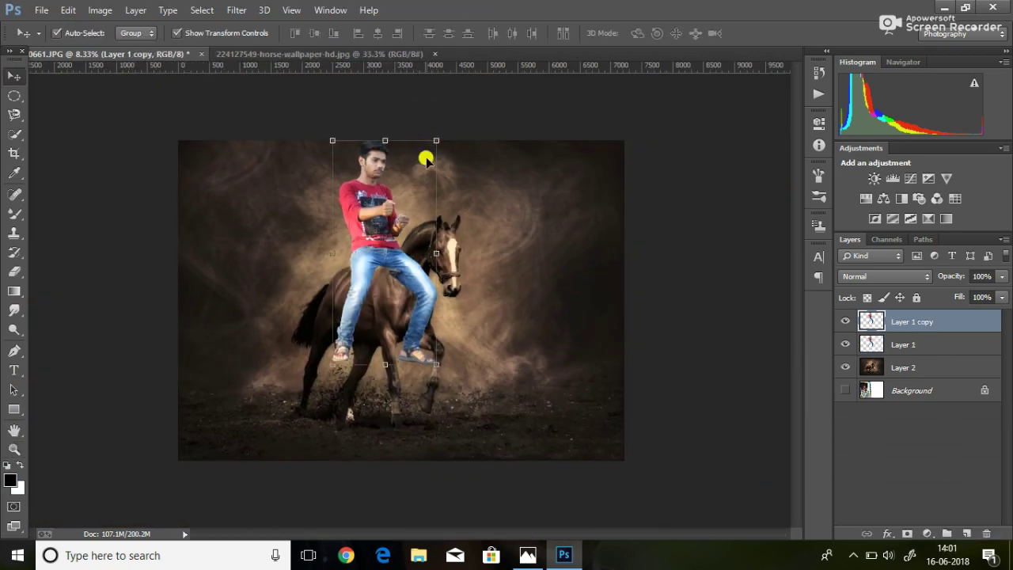
pyautogui.moveTo(437, 140); pyautogui.dragTo(426, 157)
pyautogui.press('Return')
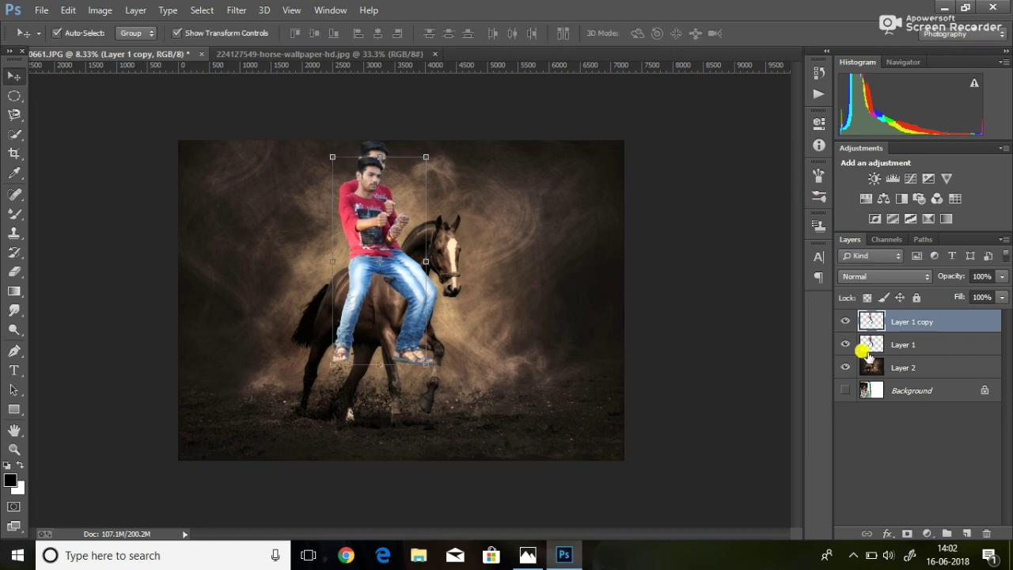
pyautogui.click(846, 344)
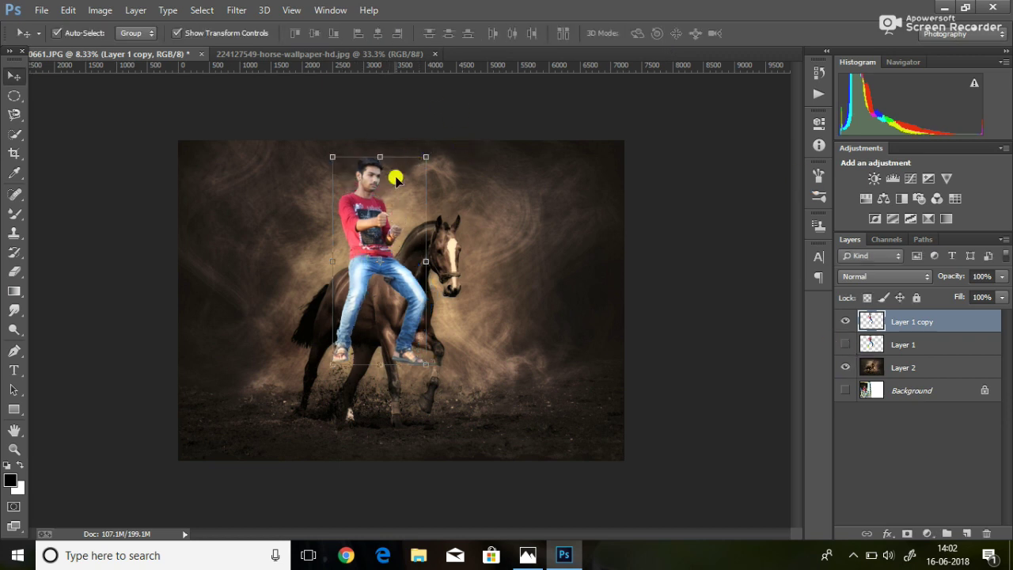
pyautogui.moveTo(425, 157); pyautogui.dragTo(403, 176)
pyautogui.press('Return')
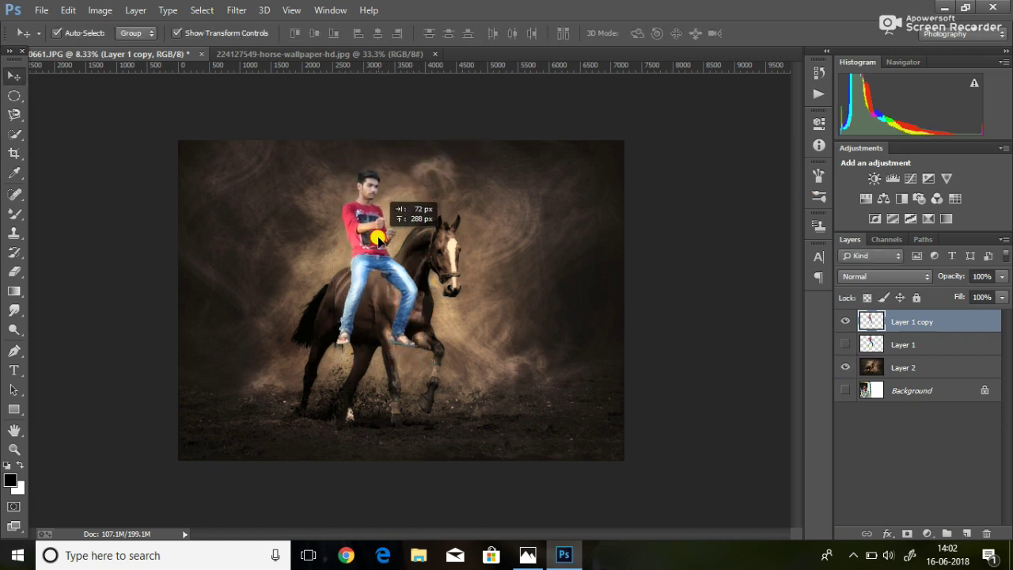
pyautogui.moveTo(377, 235)
pyautogui.mouseDown()
pyautogui.moveTo(398, 233)
pyautogui.moveTo(383, 287)
pyautogui.mouseUp()
# Rotate the rider copy about 2.4° and settle him lower on the horse's back
pyautogui.press('z')
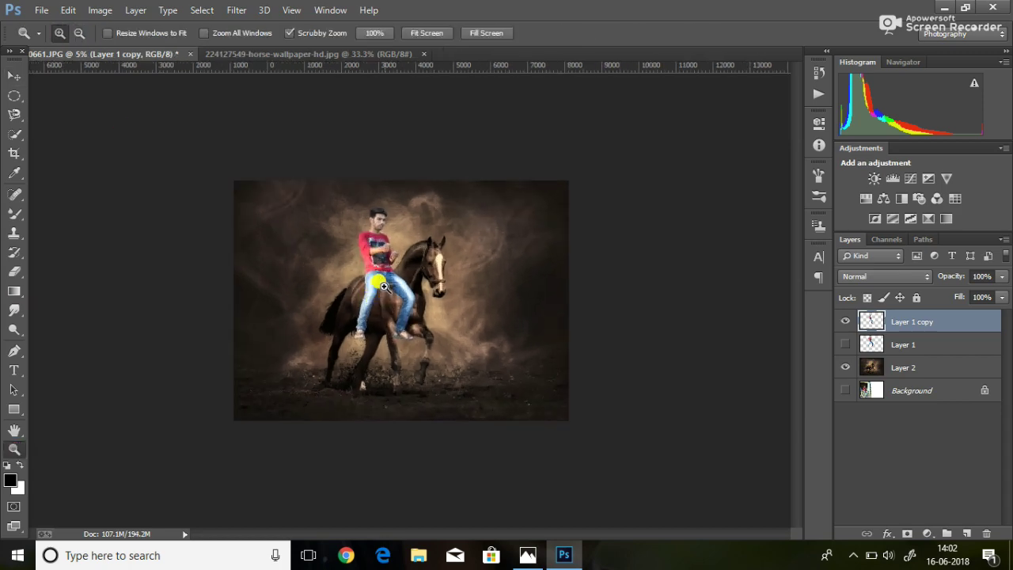
pyautogui.hotkey('ctrl', '+')
pyautogui.hotkey('ctrl', '+')
pyautogui.hotkey('ctrl', '+')
pyautogui.click(14, 76)
pyautogui.moveTo(369, 242); pyautogui.dragTo(381, 249)
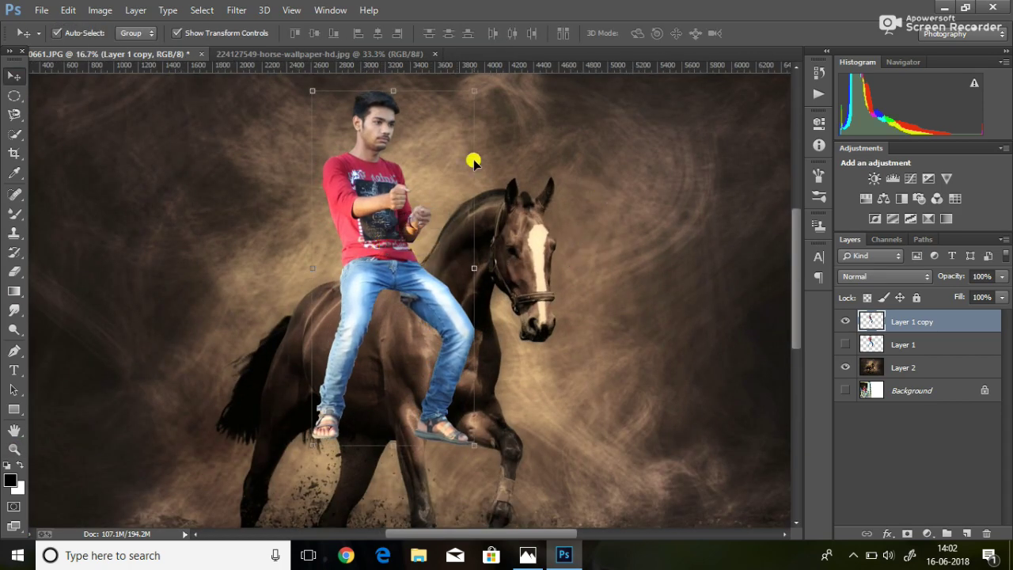
pyautogui.moveTo(290, 79); pyautogui.dragTo(339, 135)
pyautogui.moveTo(402, 277); pyautogui.dragTo(405, 283)
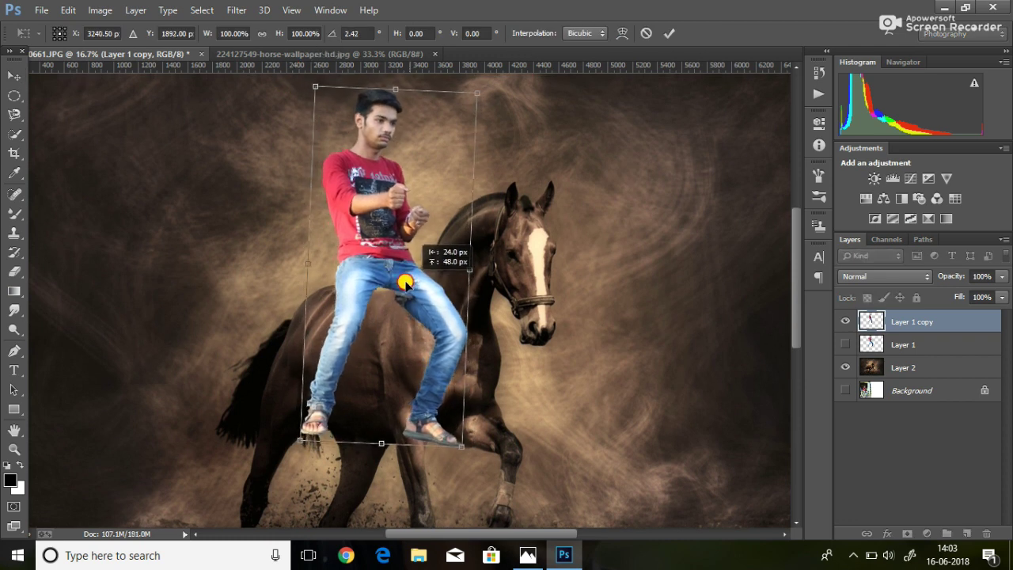
pyautogui.moveTo(406, 283); pyautogui.dragTo(405, 288)
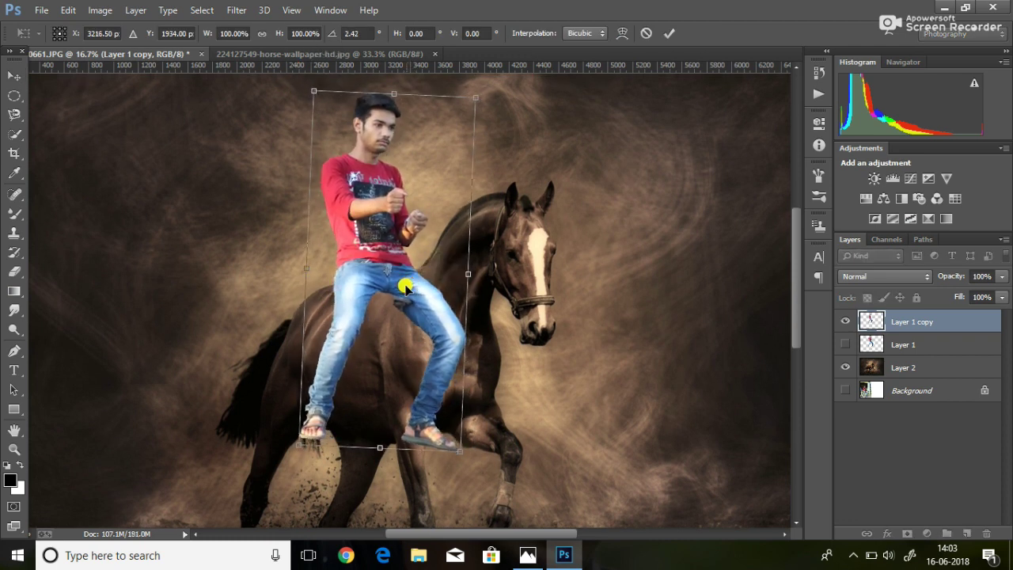
pyautogui.click(668, 35)
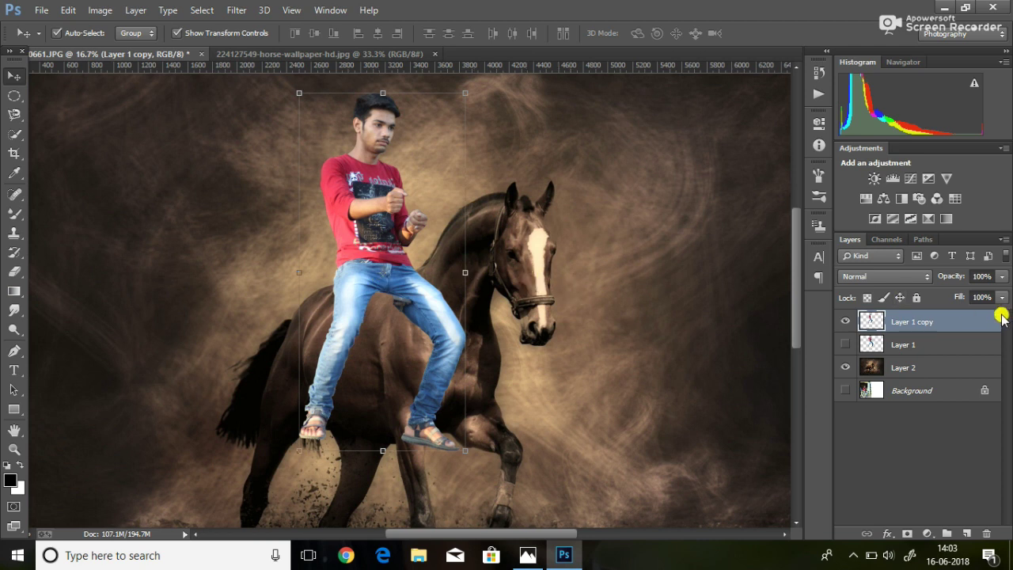
# Lower the rider layer's opacity to 34% and zoom in on his legs
pyautogui.click(1002, 277)
pyautogui.moveTo(954, 300); pyautogui.dragTo(953, 300)
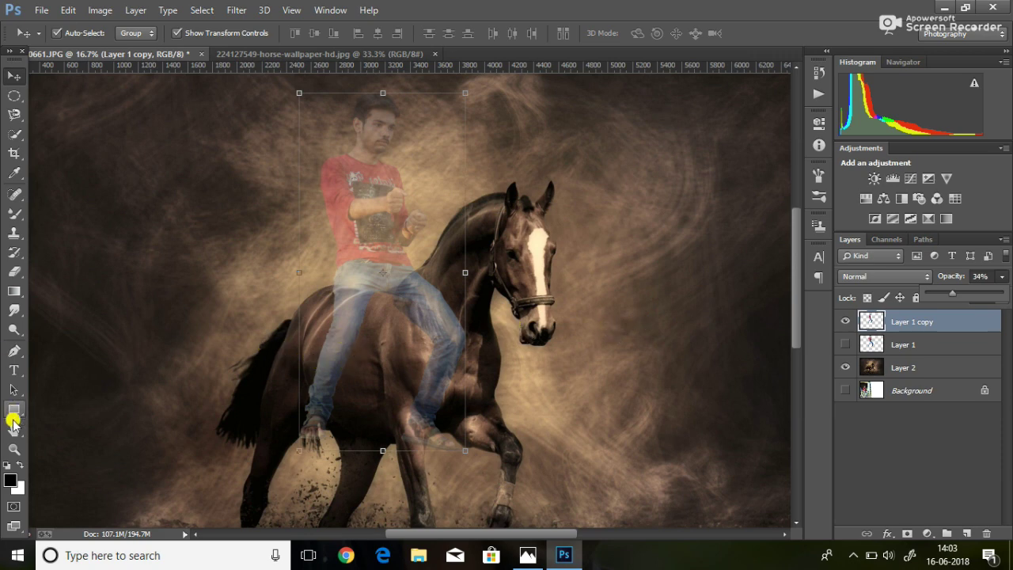
pyautogui.click(14, 450)
pyautogui.click(536, 383)
pyautogui.click(401, 294)
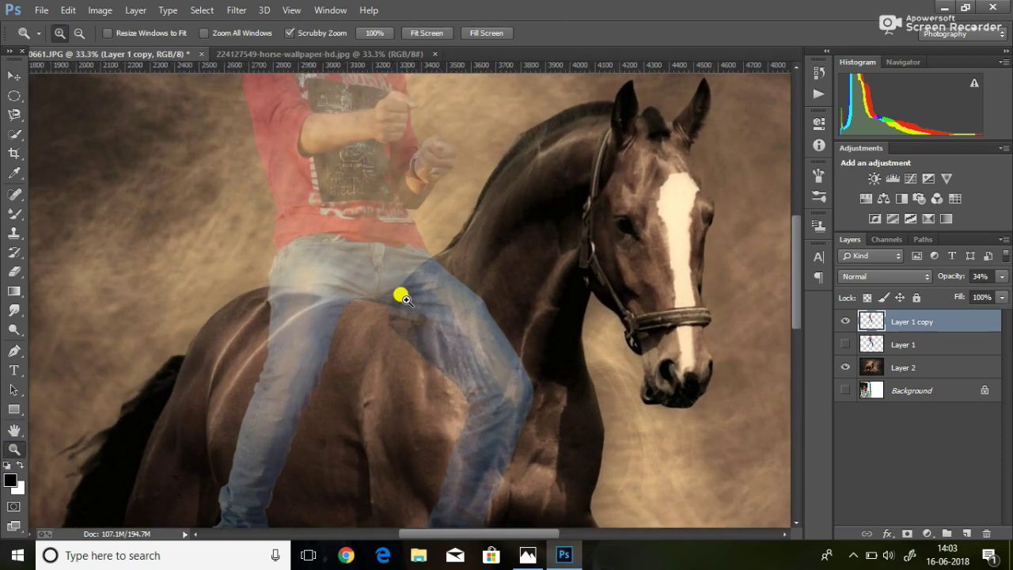
pyautogui.click(348, 282)
pyautogui.click(294, 272)
# Lasso the leg over the horse's neck, delete it, and deselect
pyautogui.press('l')
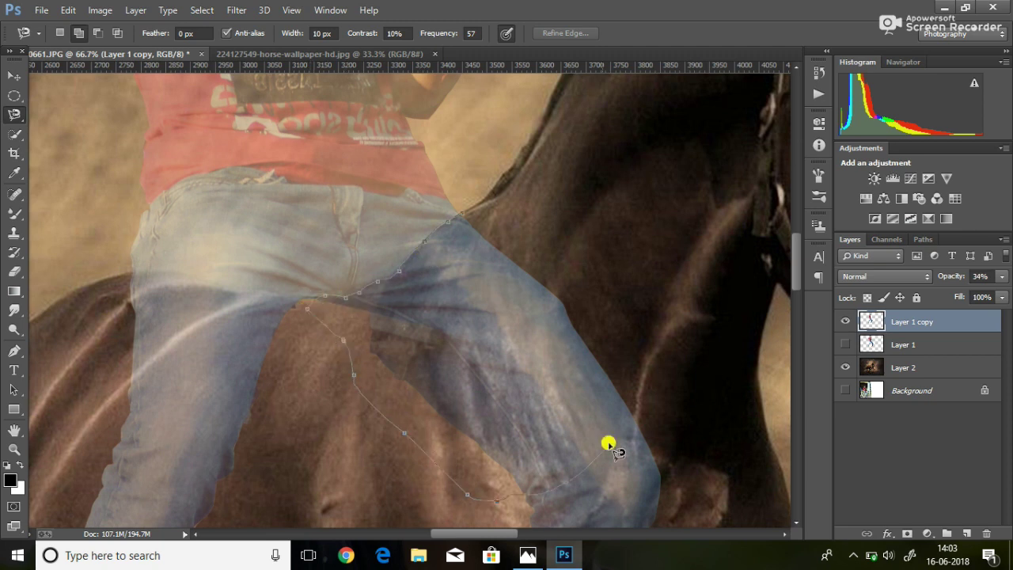
pyautogui.click(461, 209)
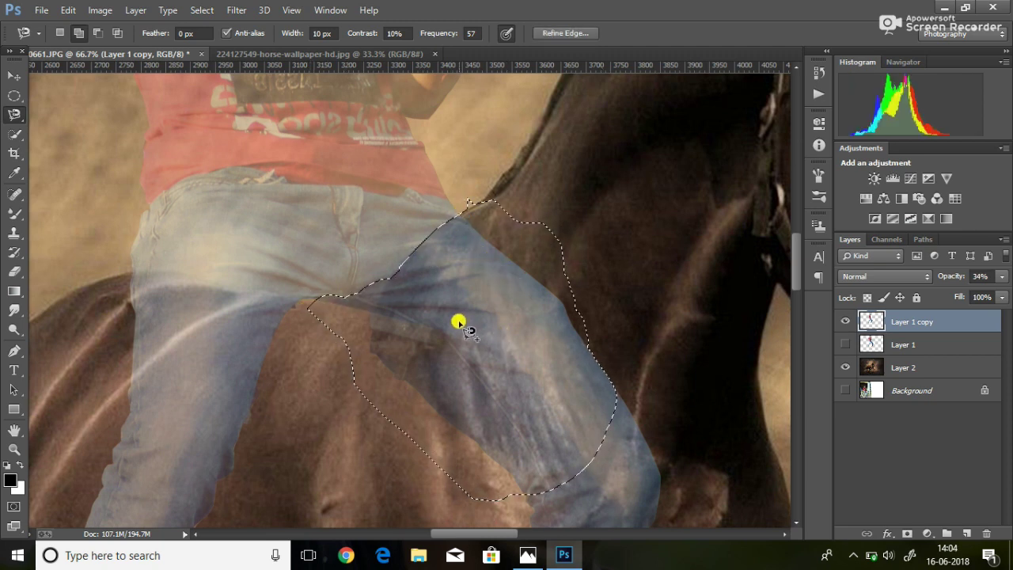
pyautogui.hotkey('ctrl', 'Delete')
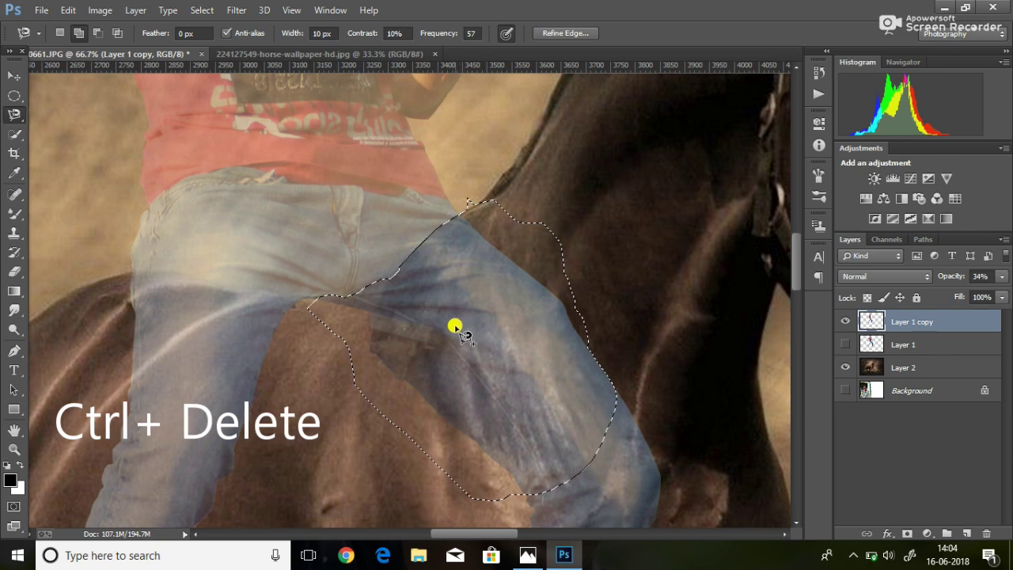
pyautogui.hotkey('ctrl', 'Delete')
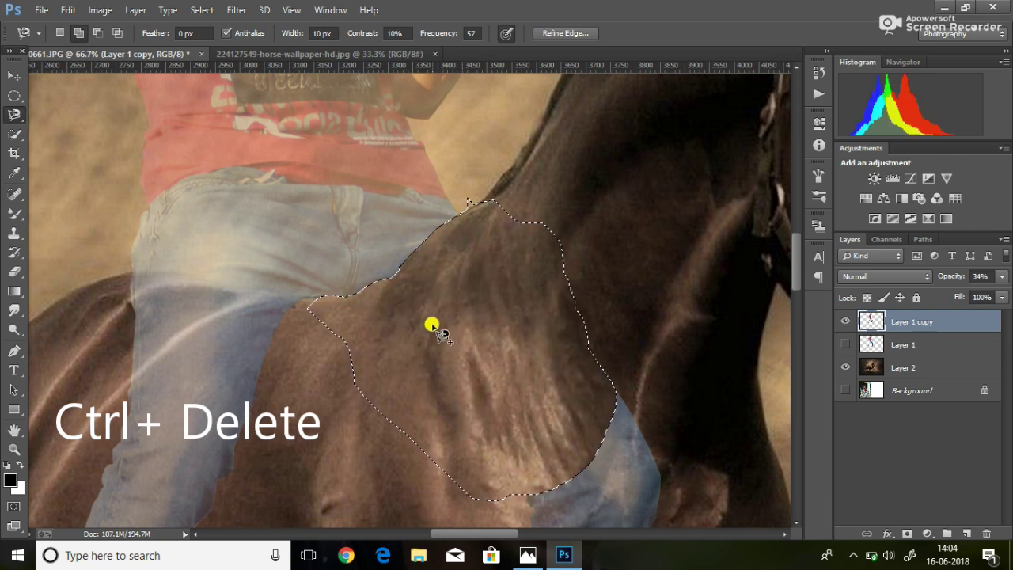
pyautogui.rightClick(479, 250)
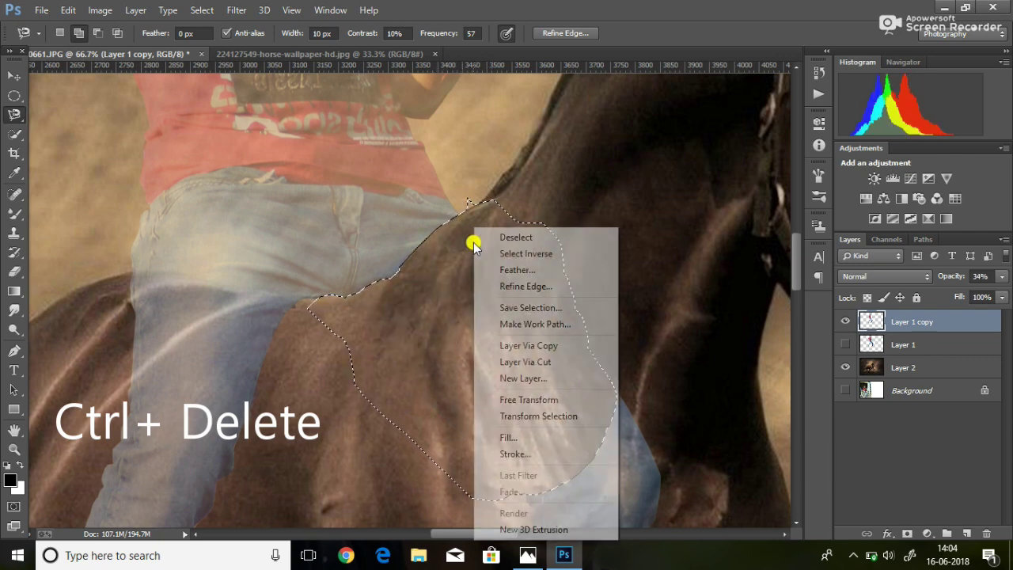
pyautogui.click(532, 230)
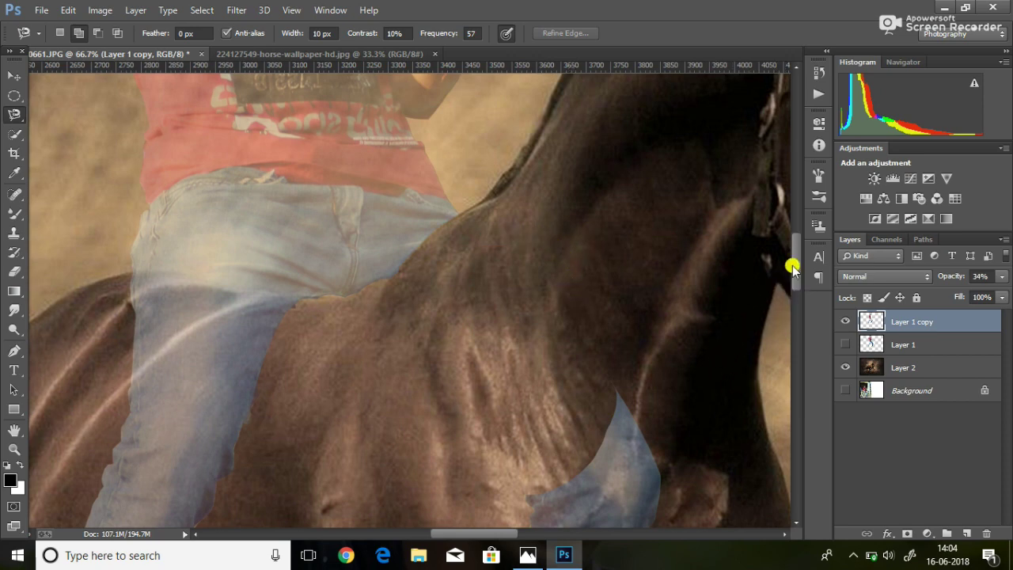
pyautogui.scroll(-5, 780, 290)
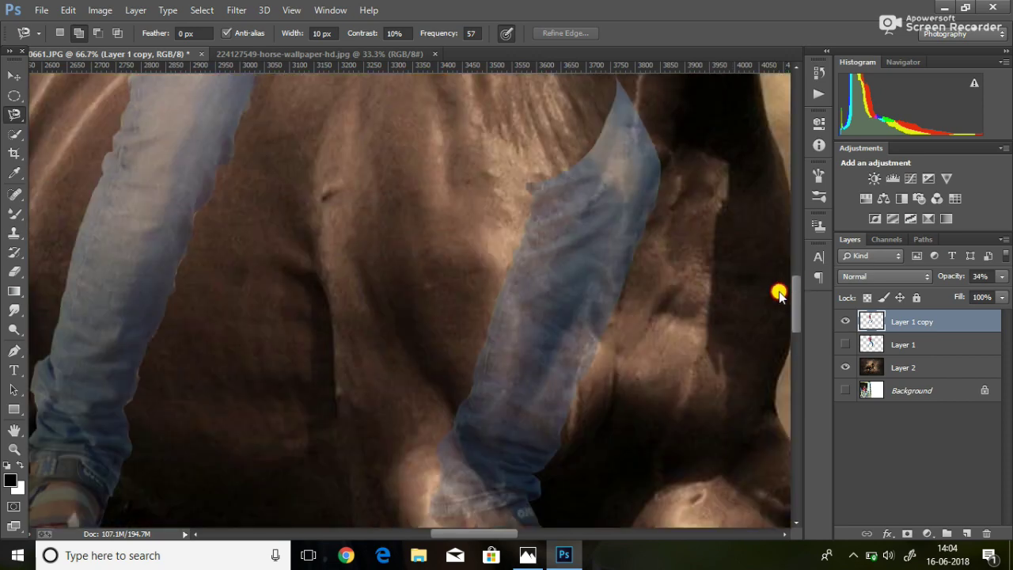
# Set the Eraser to size 69 and raise the rider layer's opacity to 93%
pyautogui.scroll(-1, 781, 291)
pyautogui.press('e')
pyautogui.moveTo(611, 227)
pyautogui.mouseDown()
pyautogui.moveTo(509, 204)
pyautogui.moveTo(477, 398)
pyautogui.mouseUp()
pyautogui.scroll(-5, 791, 339)
pyautogui.scroll(-1, 792, 339)
pyautogui.click(75, 33)
pyautogui.moveTo(158, 76); pyautogui.dragTo(95, 76)
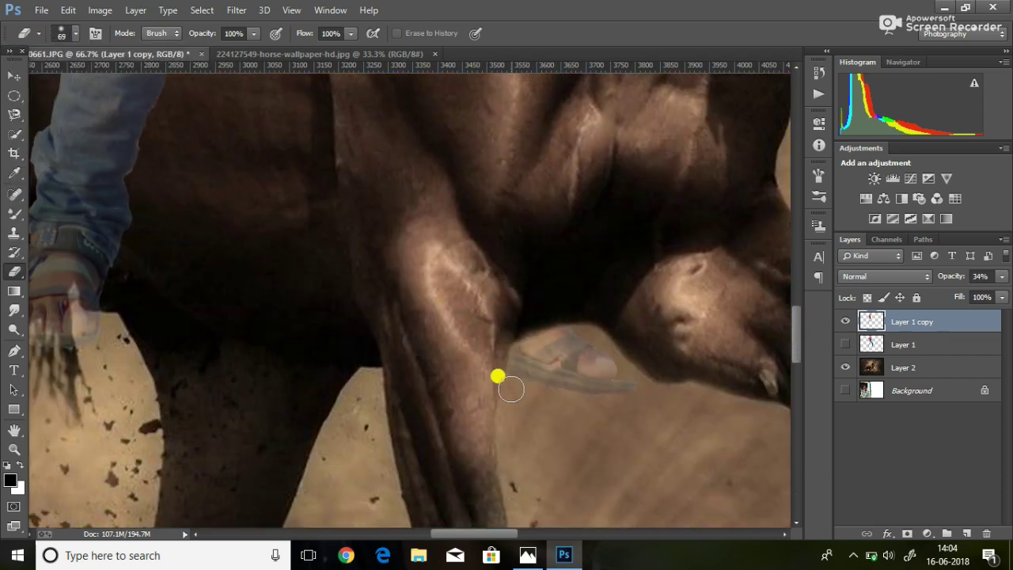
pyautogui.moveTo(1002, 277); pyautogui.dragTo(990, 287)
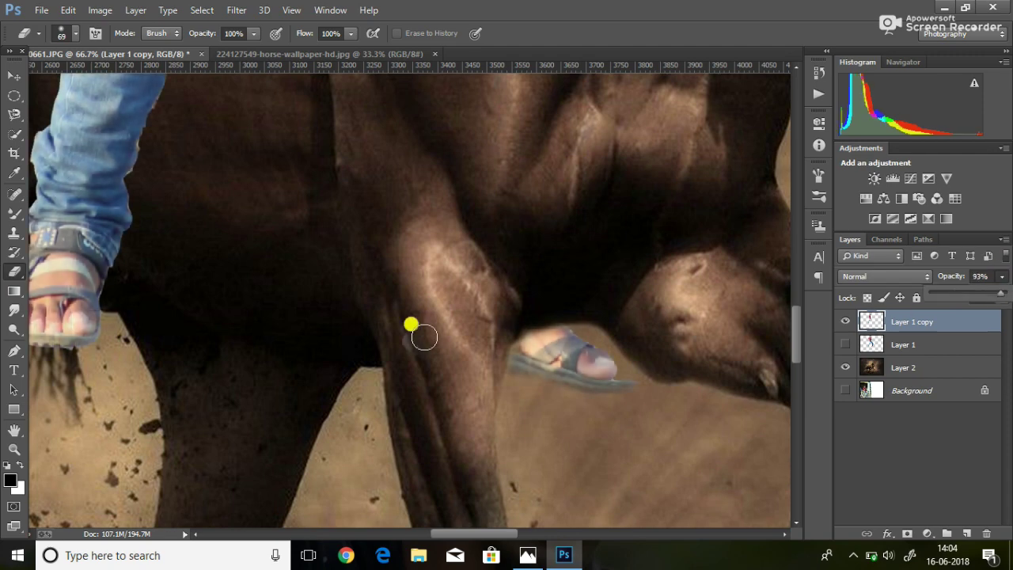
# Erase the jeans edge against the horse's body and zoom out to the whole scene
pyautogui.scroll(3, 805, 340)
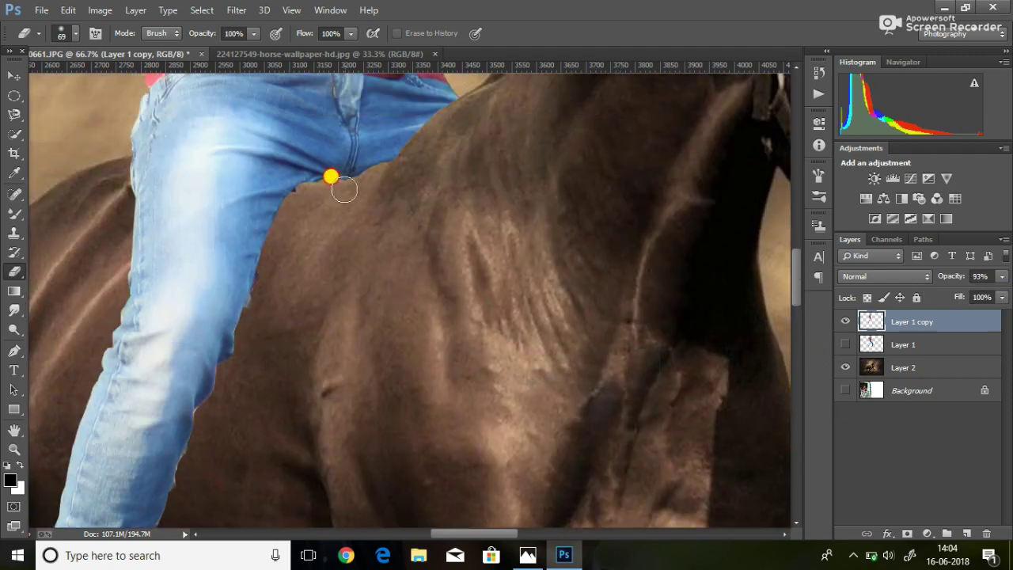
pyautogui.moveTo(289, 185); pyautogui.dragTo(386, 166)
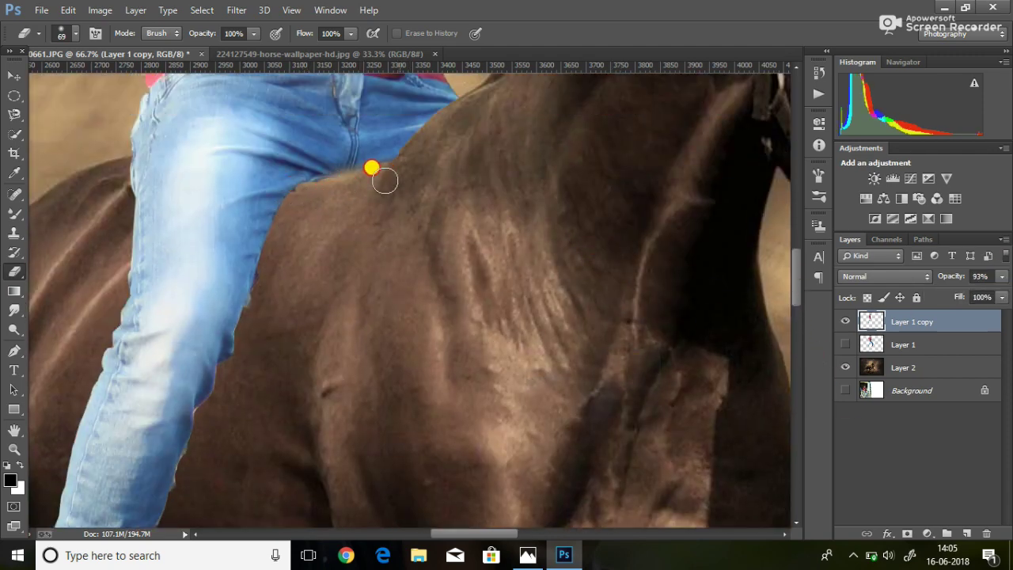
pyautogui.press('z')
pyautogui.moveTo(707, 416); pyautogui.dragTo(323, 248)
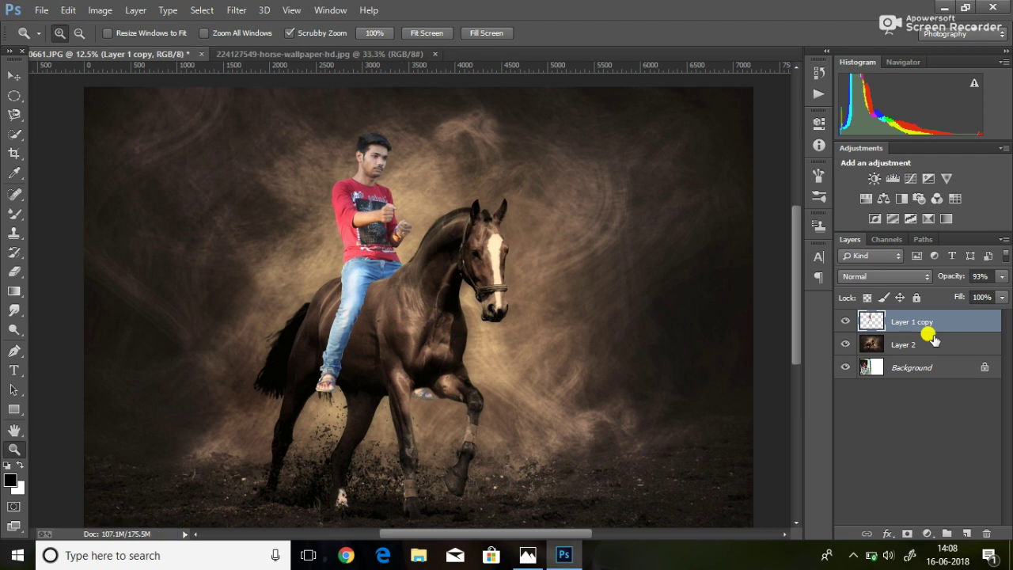
pyautogui.click(927, 350)
# Add Layer 3 above the horse and ready the Brush Tool, zoomed in on the rider's legs
pyautogui.click(966, 534)
pyautogui.click(19, 311)
pyautogui.rightClick(15, 220)
pyautogui.click(67, 209)
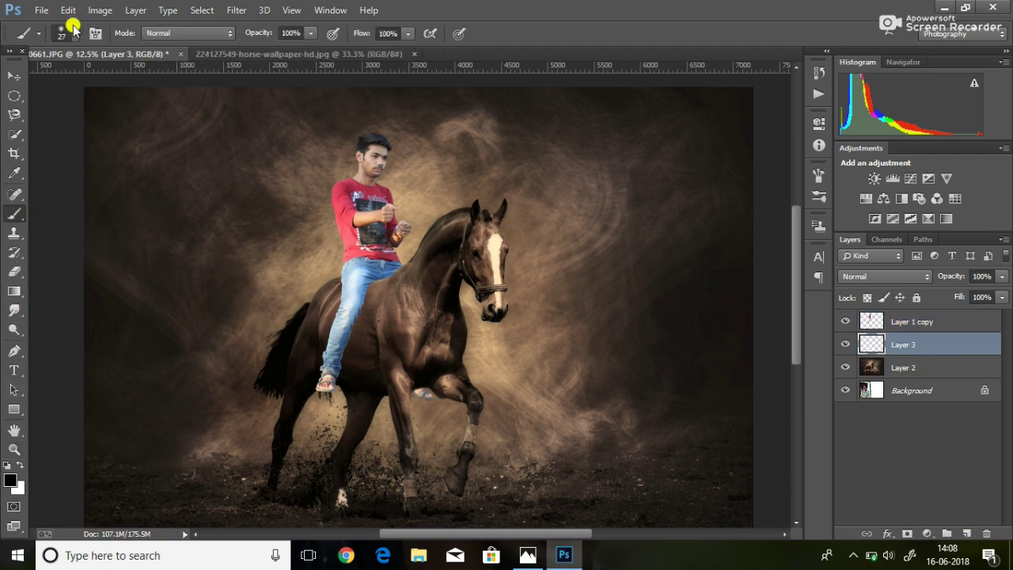
pyautogui.click(73, 33)
pyautogui.click(15, 449)
pyautogui.click(345, 288)
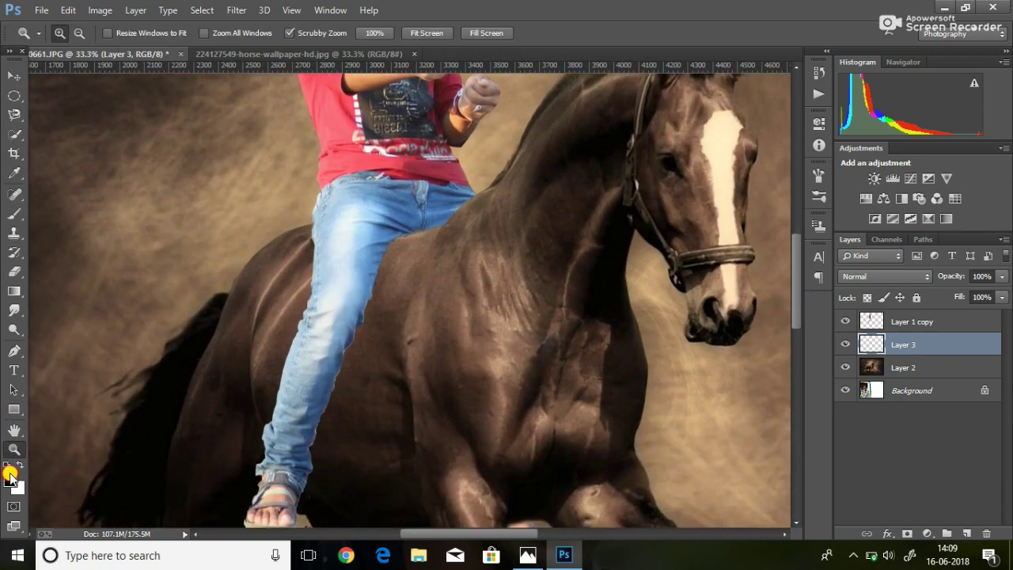
# Paint dark shading where the jeans and sandal meet the horse, with the layer at 65% opacity
pyautogui.click(9, 475)
pyautogui.click(950, 90)
pyautogui.click(14, 212)
pyautogui.moveTo(396, 219)
pyautogui.mouseDown()
pyautogui.moveTo(412, 236)
pyautogui.moveTo(362, 240)
pyautogui.moveTo(328, 355)
pyautogui.moveTo(315, 479)
pyautogui.mouseUp()
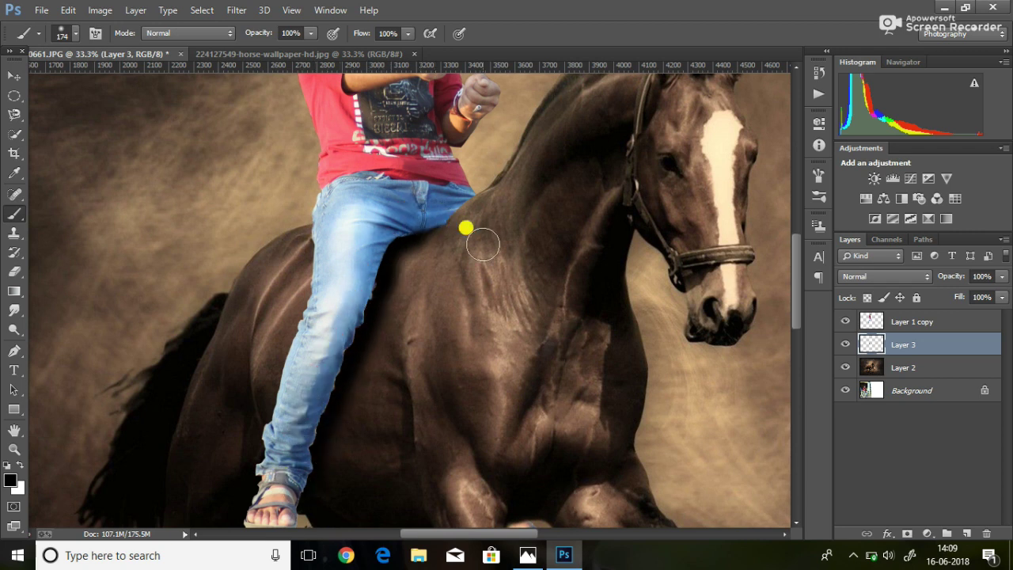
pyautogui.moveTo(1004, 277)
pyautogui.mouseDown()
pyautogui.moveTo(966, 301)
pyautogui.moveTo(976, 302)
pyautogui.mouseUp()
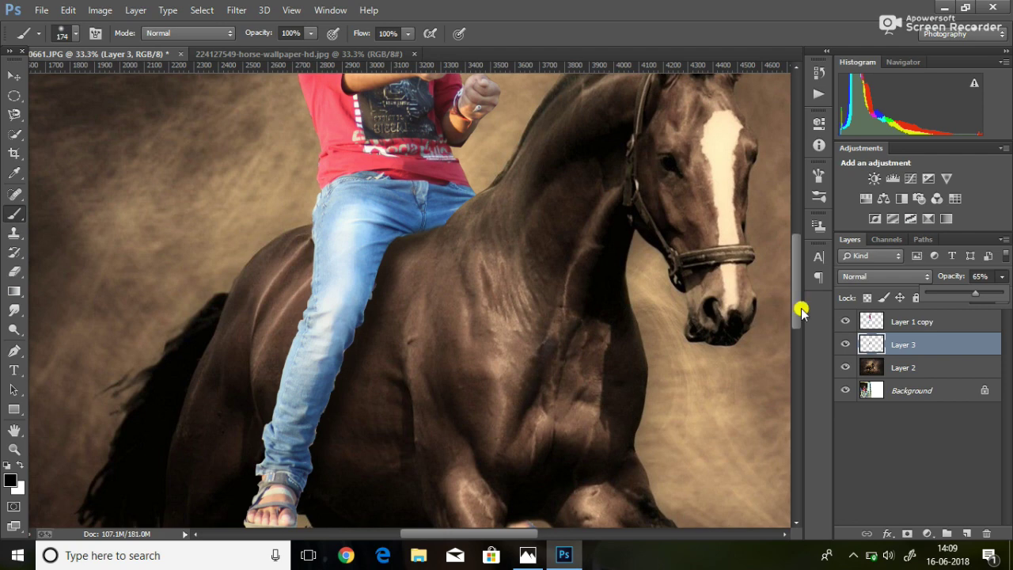
pyautogui.moveTo(801, 309); pyautogui.dragTo(802, 328)
pyautogui.moveTo(495, 416); pyautogui.dragTo(492, 449)
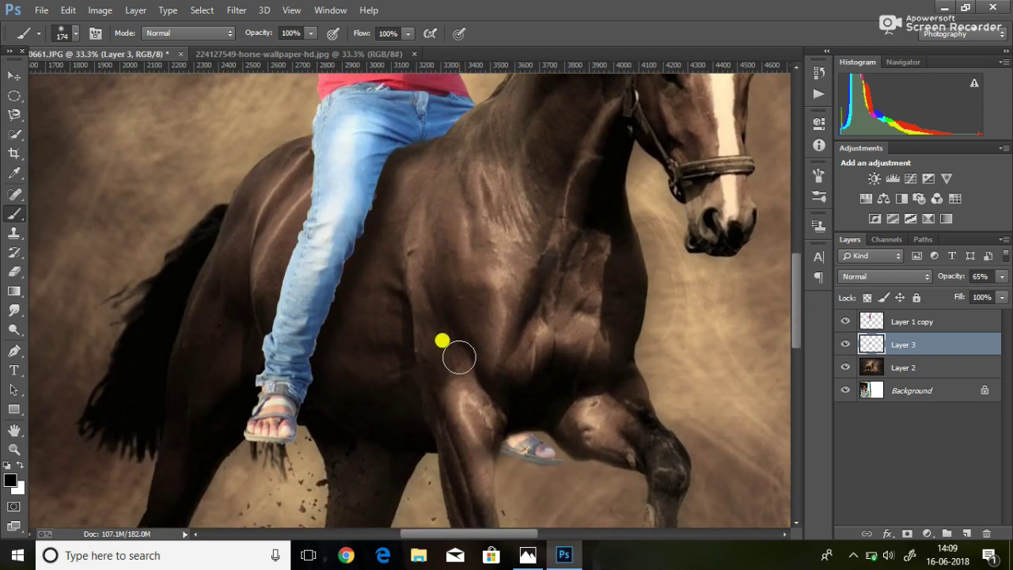
pyautogui.click(14, 449)
pyautogui.click(79, 33)
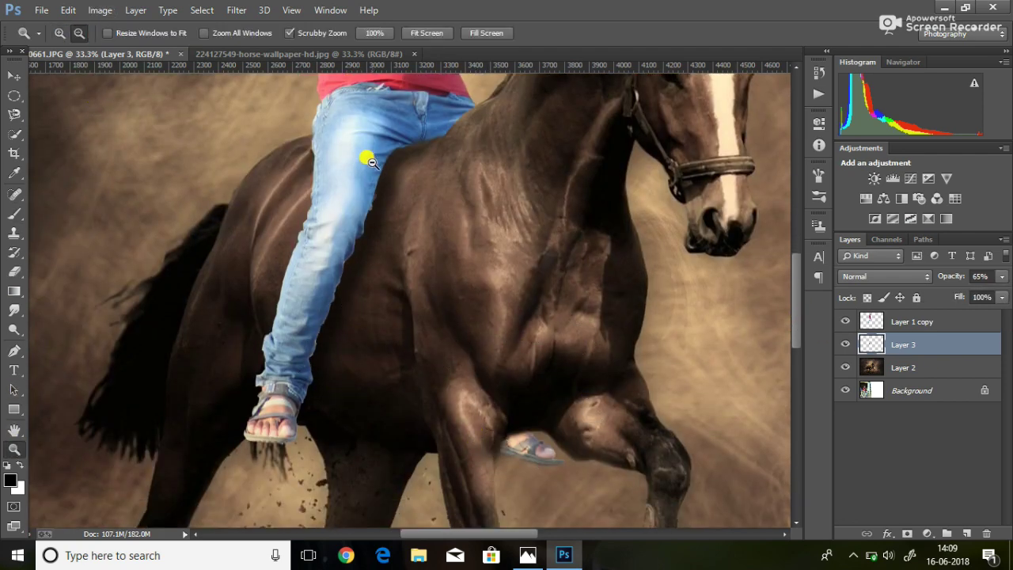
pyautogui.click(369, 154)
pyautogui.click(335, 125)
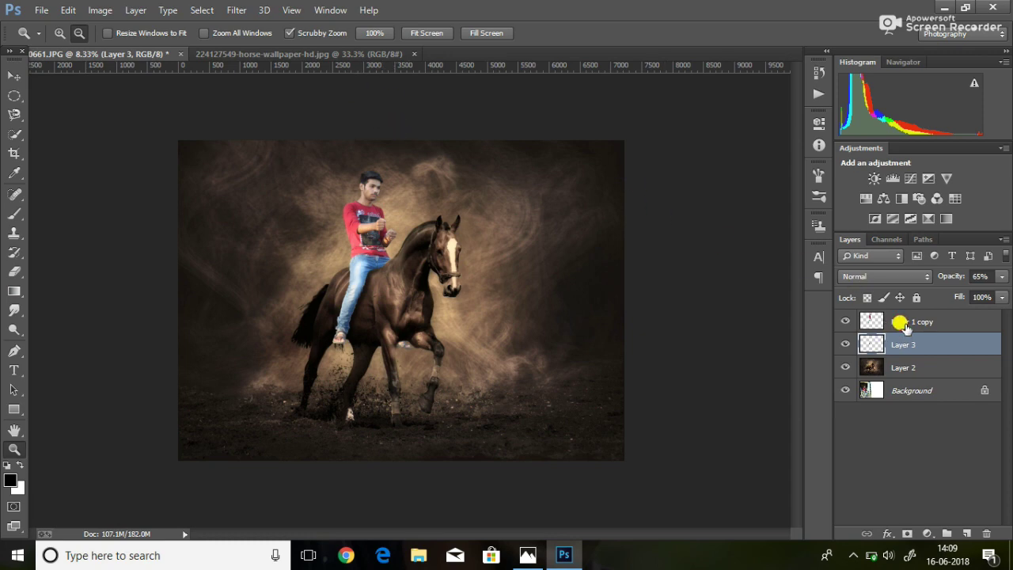
# Boost the rider layer's contrast with the Camera Raw filter
pyautogui.click(905, 327)
pyautogui.click(236, 10)
pyautogui.click(408, 138)
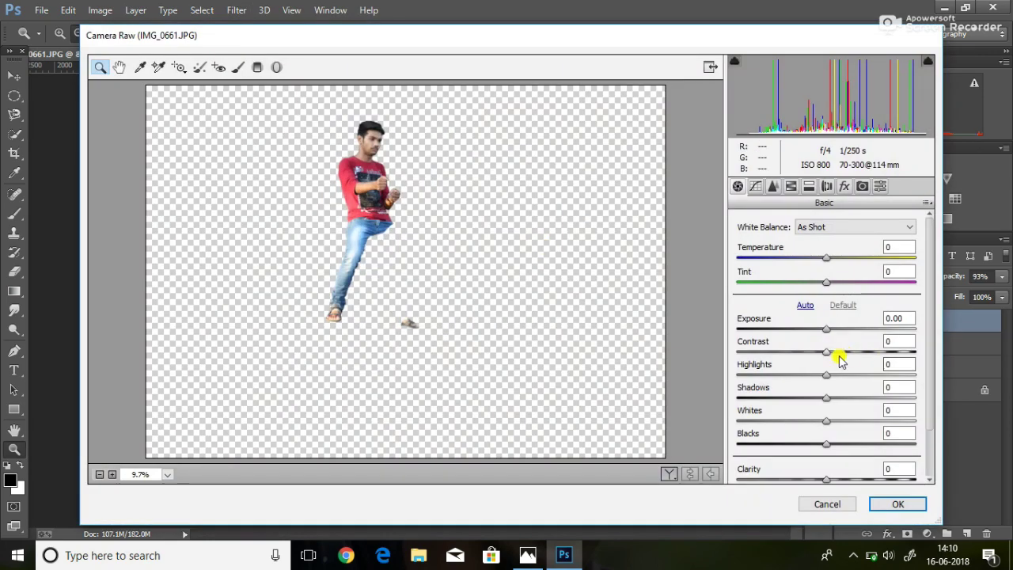
pyautogui.moveTo(837, 353); pyautogui.dragTo(844, 346)
pyautogui.click(900, 501)
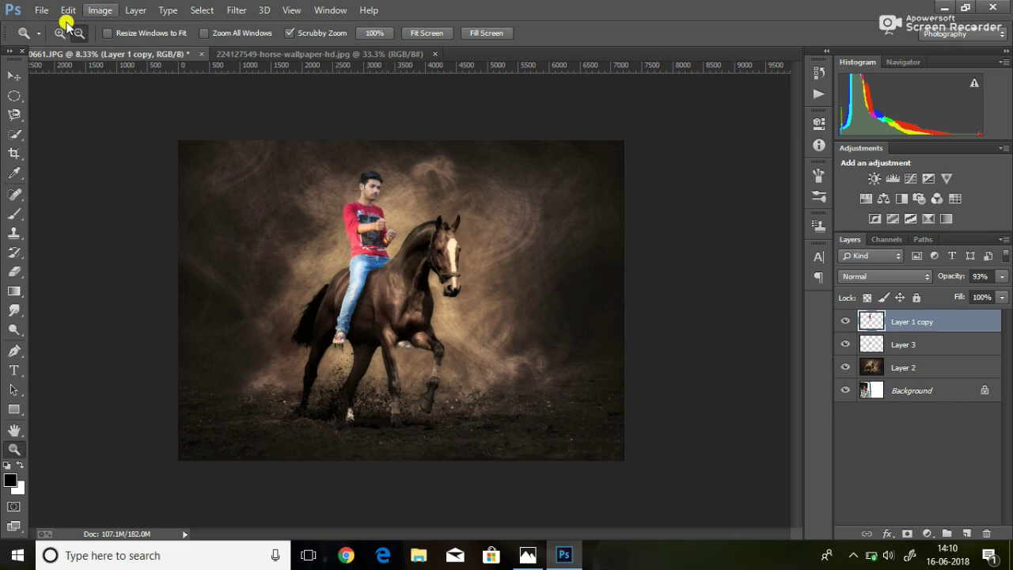
pyautogui.moveTo(372, 231); pyautogui.dragTo(378, 235)
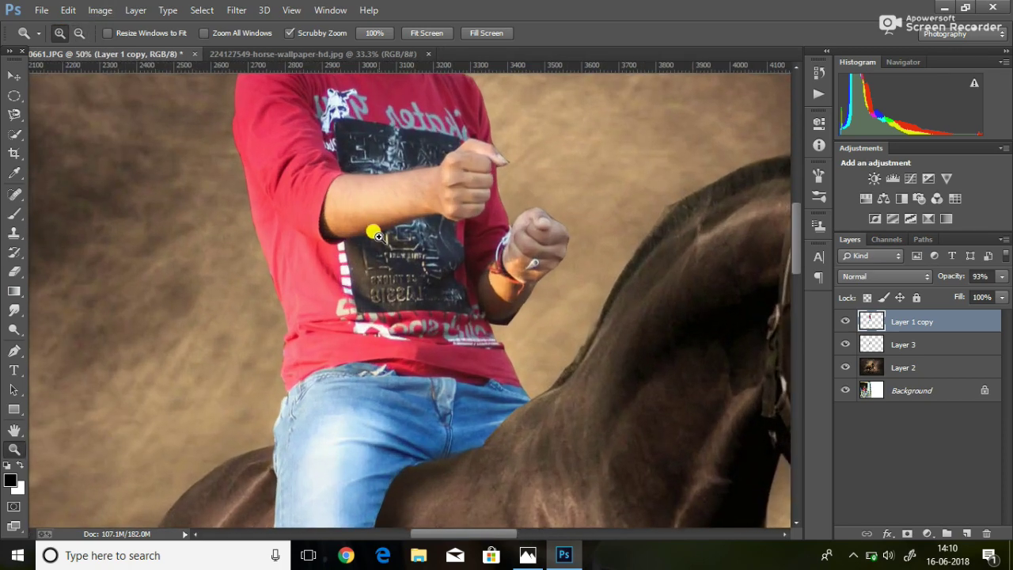
pyautogui.click(378, 236)
pyautogui.moveTo(796, 248); pyautogui.dragTo(796, 182)
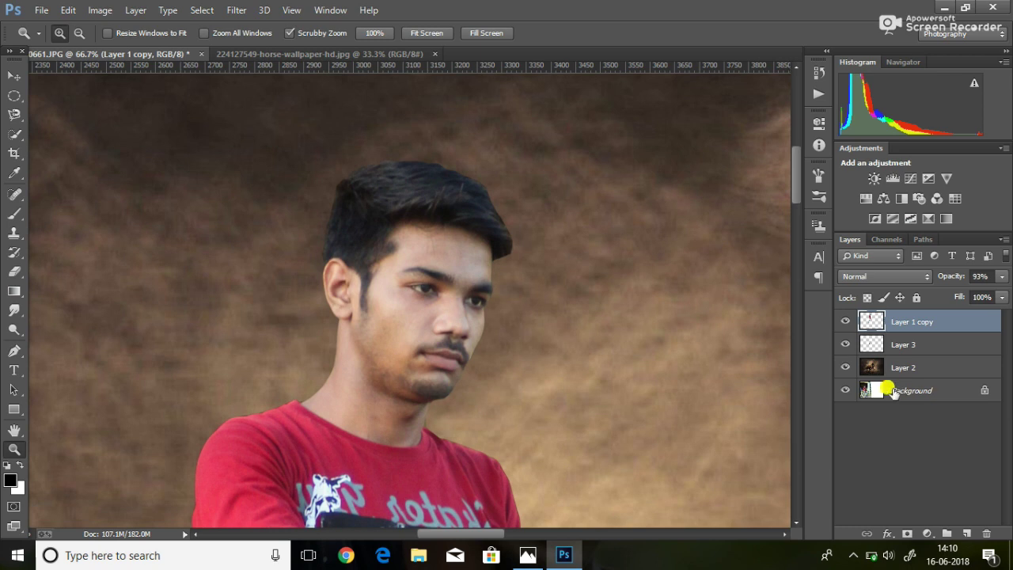
# Duplicate the rider layer, hide the original, and smudge the hair upward into a quiff
pyautogui.moveTo(928, 321); pyautogui.dragTo(966, 534)
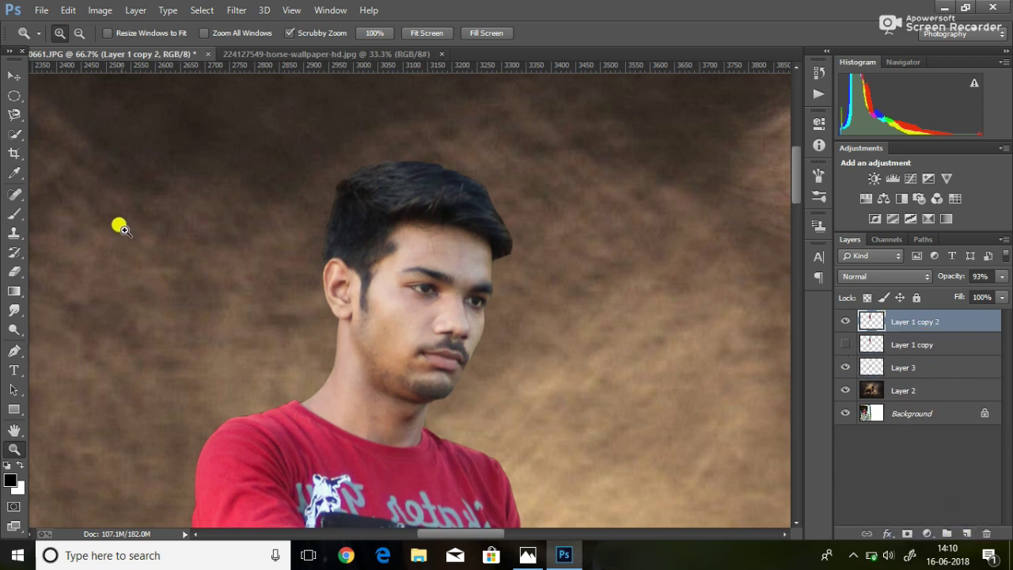
pyautogui.click(15, 311)
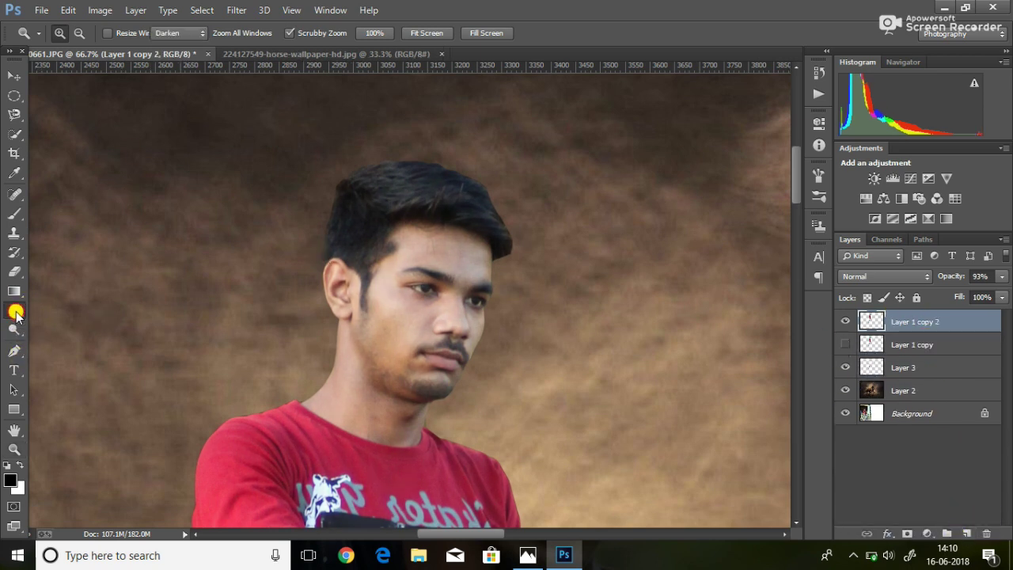
pyautogui.hotkey('ctrl', '+')
pyautogui.click(845, 344)
pyautogui.moveTo(564, 269)
pyautogui.mouseDown()
pyautogui.moveTo(520, 158)
pyautogui.moveTo(418, 93)
pyautogui.moveTo(319, 104)
pyautogui.moveTo(396, 103)
pyautogui.moveTo(392, 71)
pyautogui.mouseUp()
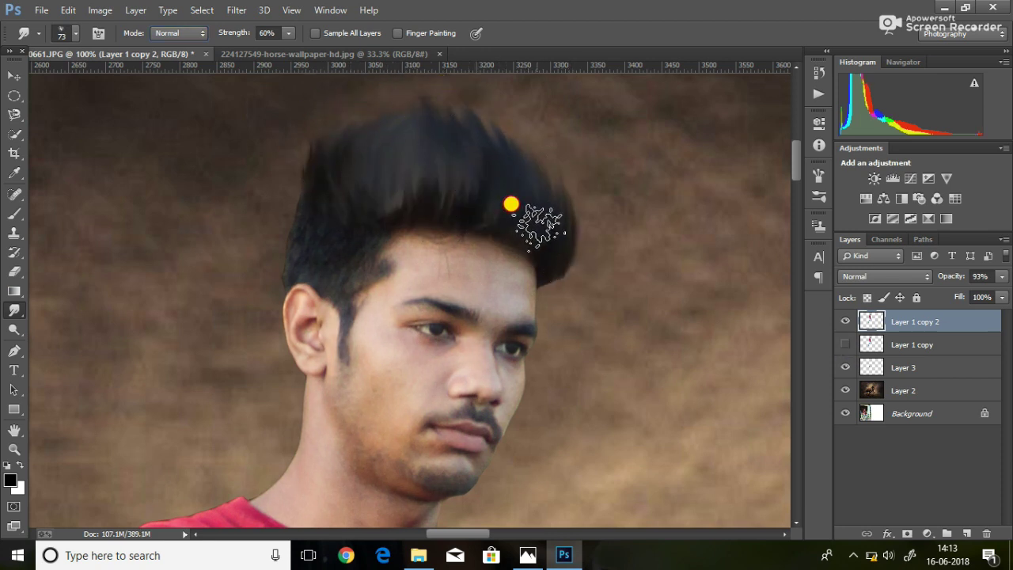
pyautogui.scroll(-3, 792, 168)
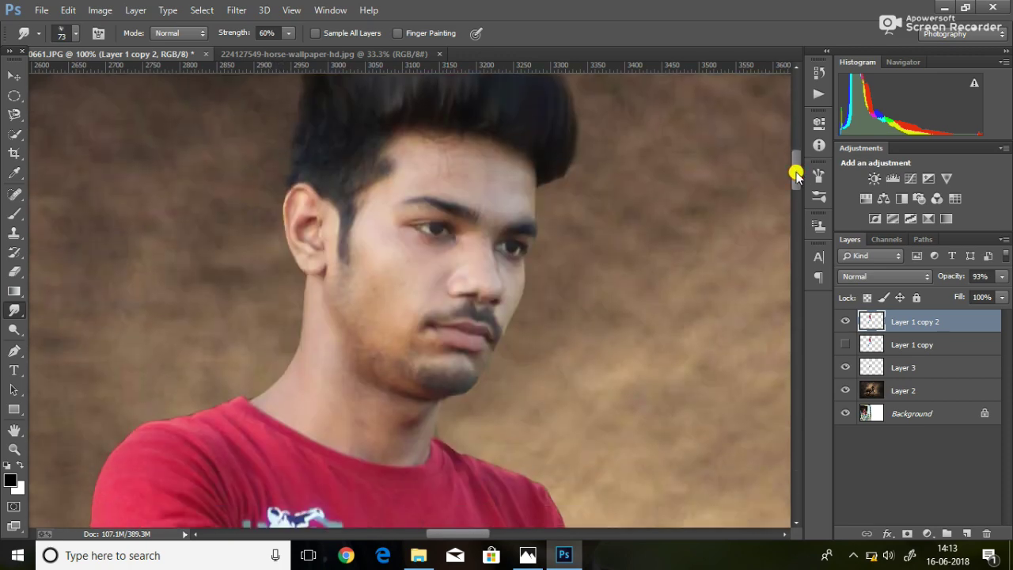
# Load a light skin-pink colour in the Mixer Brush and blend it across the forehead
pyautogui.click(19, 214)
pyautogui.click(115, 33)
pyautogui.click(486, 176)
pyautogui.click(638, 115)
pyautogui.click(956, 90)
pyautogui.moveTo(467, 165); pyautogui.dragTo(505, 184)
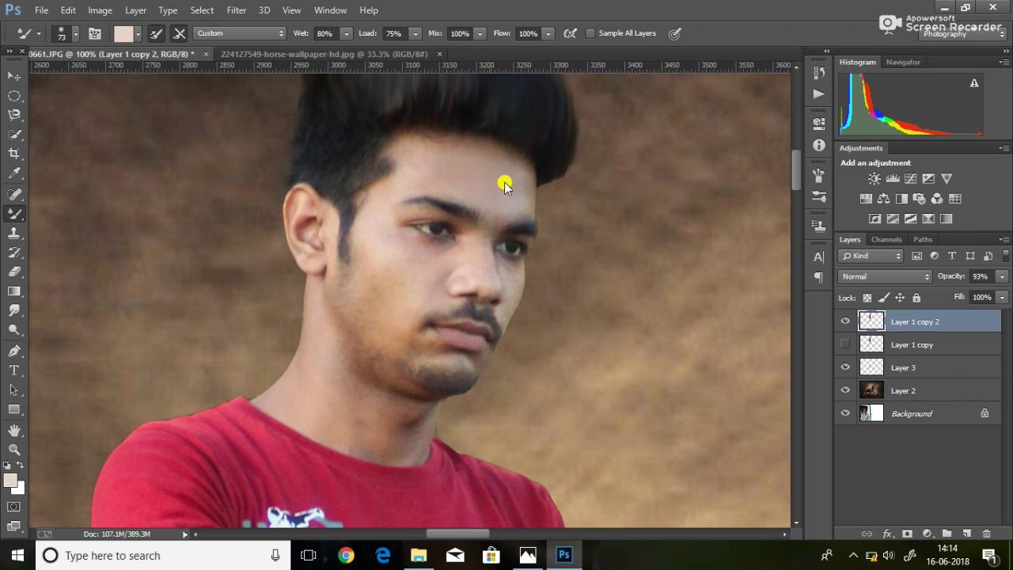
# Reduce the Mixer Brush to size 43 and zoom out to 50% to see the whole figure
pyautogui.rightClick(140, 70)
pyautogui.press('[')
pyautogui.press('[')
pyautogui.press('[')
pyautogui.press('Return')
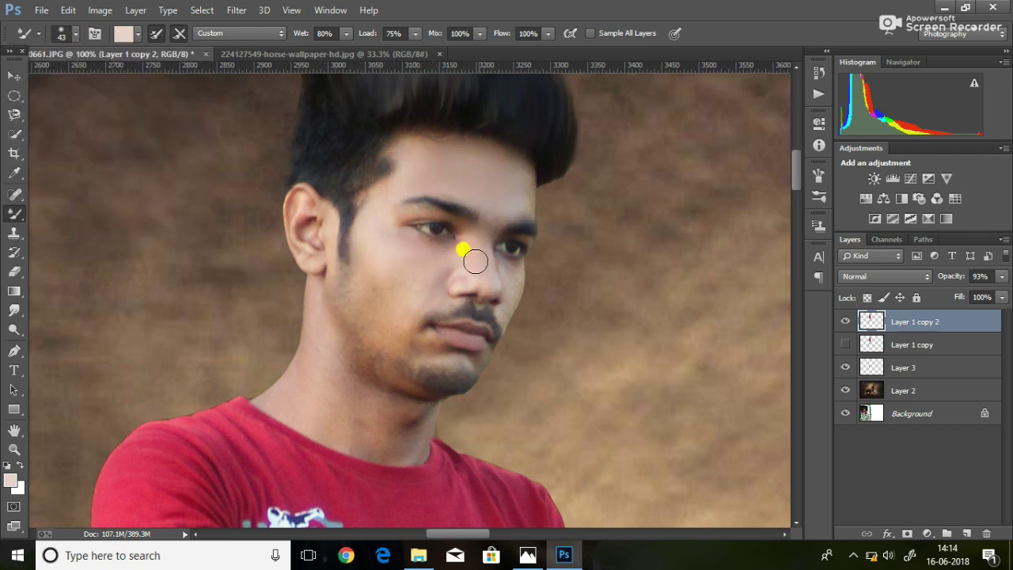
pyautogui.hotkey('ctrl', '-')
pyautogui.hotkey('ctrl', '-')
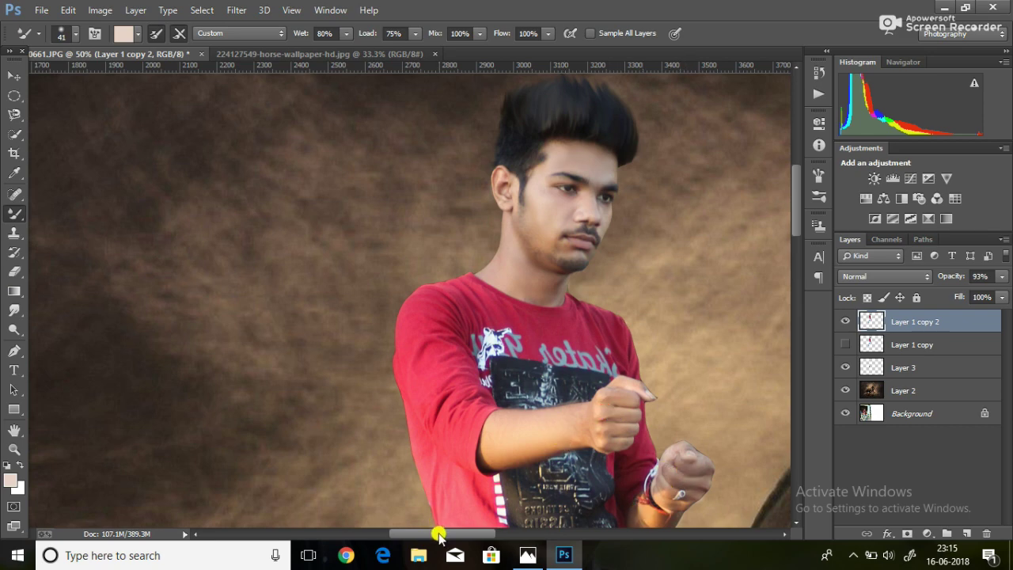
# Close the horse wallpaper document and bring up the Open dialog with Ctrl+O
pyautogui.moveTo(439, 536); pyautogui.dragTo(532, 536)
pyautogui.moveTo(794, 219); pyautogui.dragTo(795, 246)
pyautogui.click(14, 449)
pyautogui.keyDown('alt'); pyautogui.click(181, 215); pyautogui.keyUp('alt')
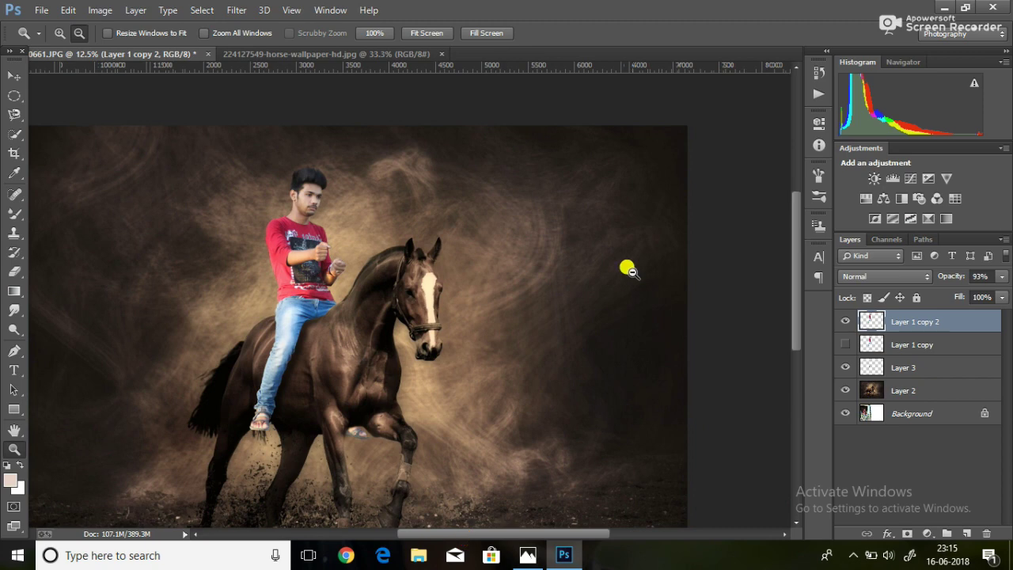
pyautogui.click(325, 53)
pyautogui.click(441, 54)
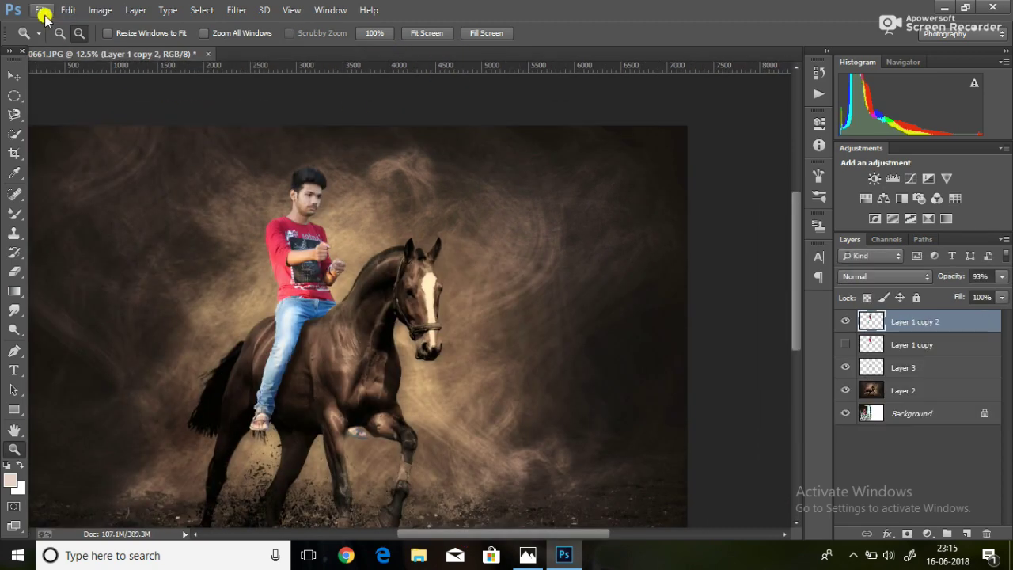
pyautogui.hotkey('ctrl', 'o')
pyautogui.moveTo(803, 150); pyautogui.dragTo(802, 307)
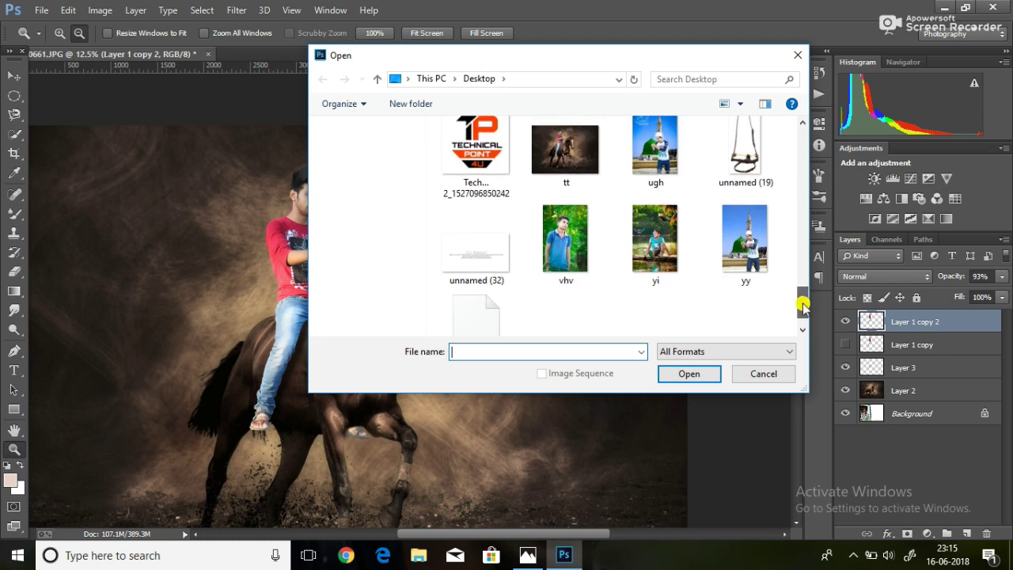
# Open unnamed (19).png, drag the bridle into the composite as a new layer, and close its window
pyautogui.click(768, 197)
pyautogui.click(689, 373)
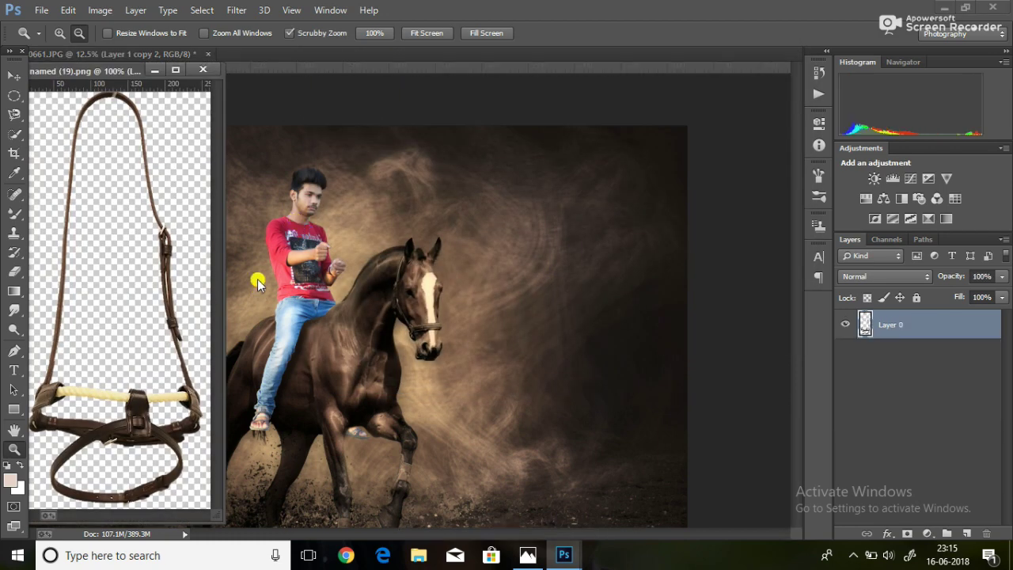
pyautogui.click(12, 75)
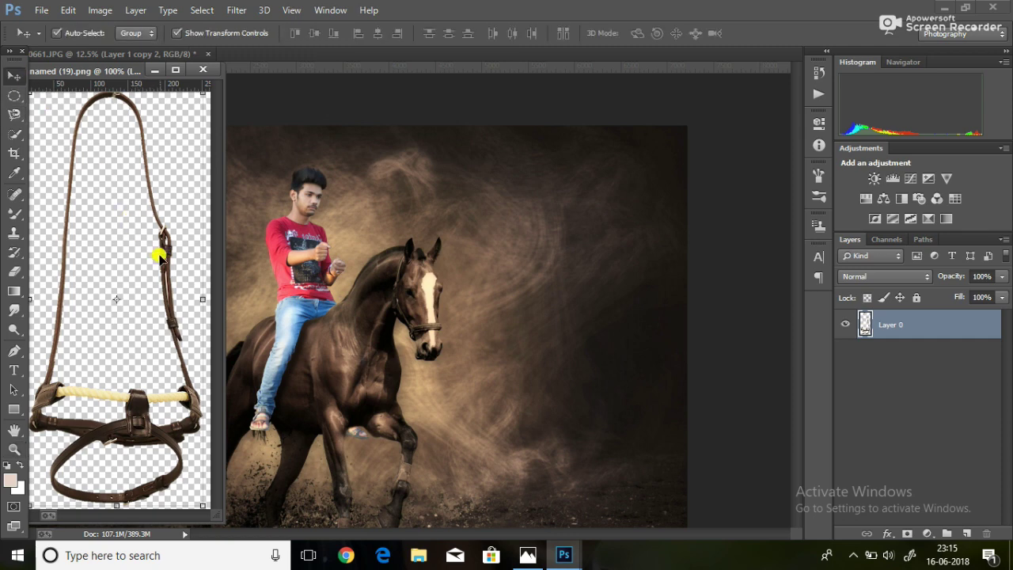
pyautogui.moveTo(163, 252); pyautogui.dragTo(293, 292)
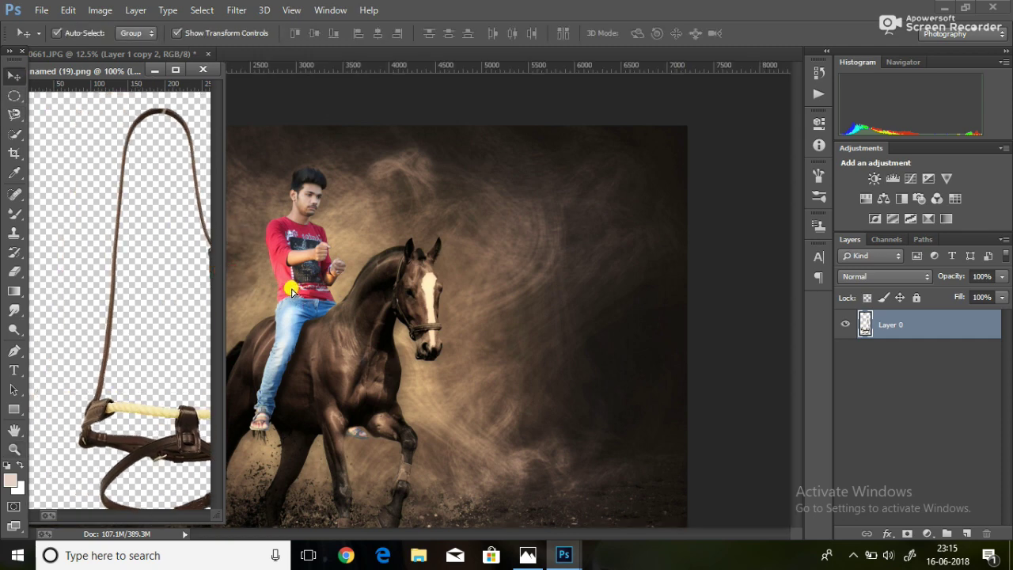
pyautogui.click(156, 71)
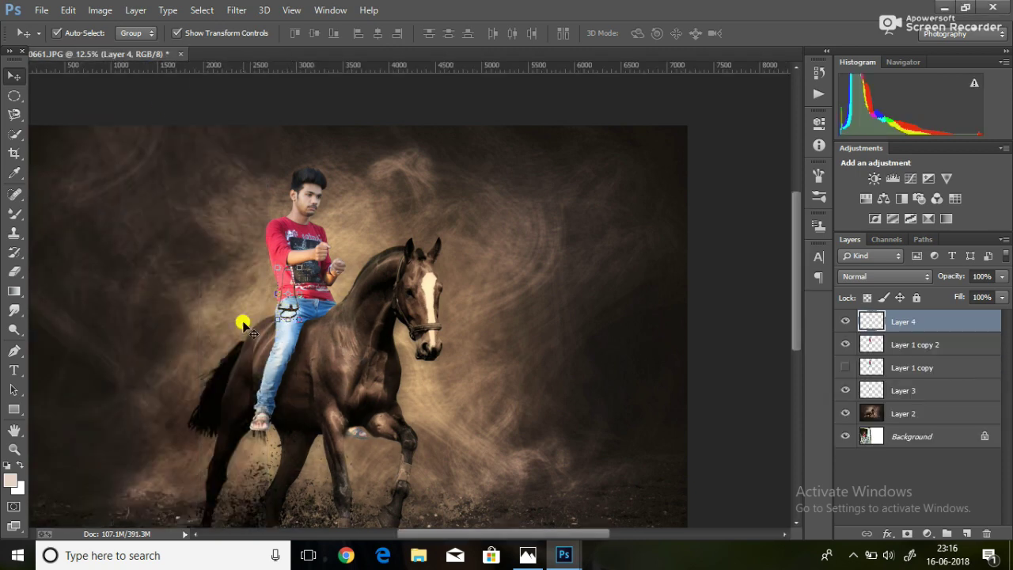
# Free Transform the bridle, enlarging and rotating it onto the horse's head
pyautogui.press('z')
pyautogui.click(261, 245)
pyautogui.click(262, 246)
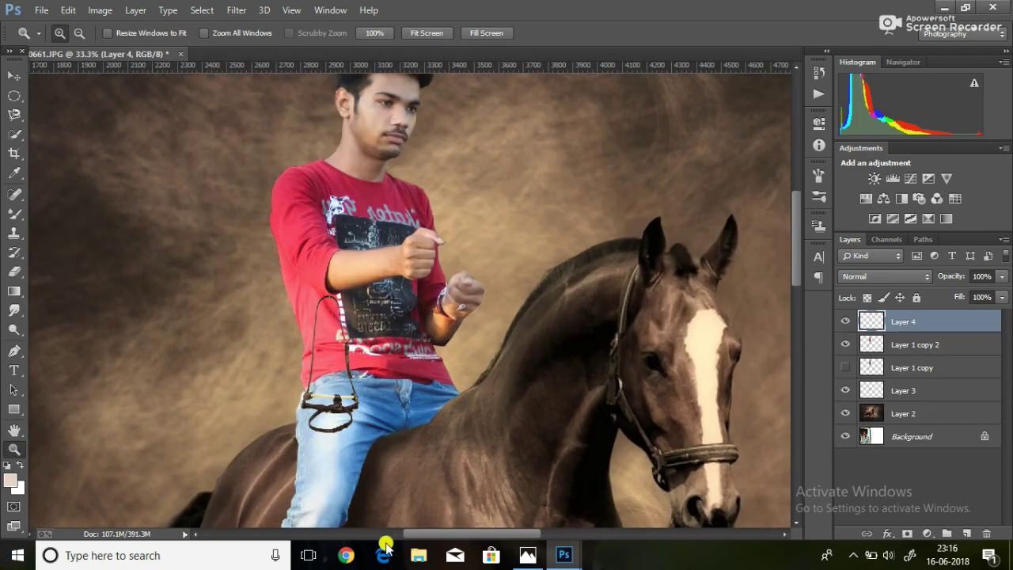
pyautogui.hscroll(3, 758, 197)
pyautogui.scroll(-1, 757, 197)
pyautogui.click(13, 75)
pyautogui.hotkey('ctrl', 't')
pyautogui.moveTo(182, 216)
pyautogui.mouseDown()
pyautogui.moveTo(186, 208)
pyautogui.moveTo(266, 351)
pyautogui.moveTo(407, 486)
pyautogui.moveTo(520, 298)
pyautogui.moveTo(346, 212)
pyautogui.moveTo(253, 118)
pyautogui.mouseUp()
pyautogui.scroll(-1, 254, 118)
pyautogui.moveTo(181, 219)
pyautogui.mouseDown()
pyautogui.moveTo(498, 350)
pyautogui.moveTo(254, 83)
pyautogui.moveTo(289, 172)
pyautogui.mouseUp()
pyautogui.press('Return')
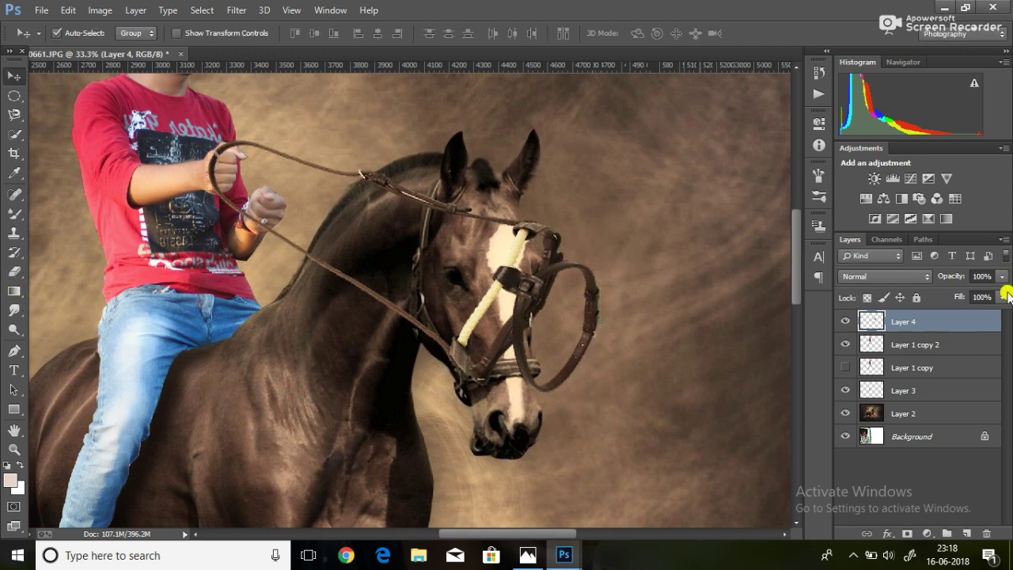
# Temporarily fade the horse layer and erase the extra rein and strap near the ear
pyautogui.click(933, 408)
pyautogui.press('5')
pyautogui.press('4')
pyautogui.press('e')
pyautogui.click(77, 33)
pyautogui.moveTo(451, 294)
pyautogui.mouseDown()
pyautogui.moveTo(465, 337)
pyautogui.moveTo(498, 335)
pyautogui.moveTo(577, 296)
pyautogui.moveTo(485, 304)
pyautogui.moveTo(387, 185)
pyautogui.mouseUp()
pyautogui.click(904, 321)
pyautogui.moveTo(447, 221); pyautogui.dragTo(337, 173)
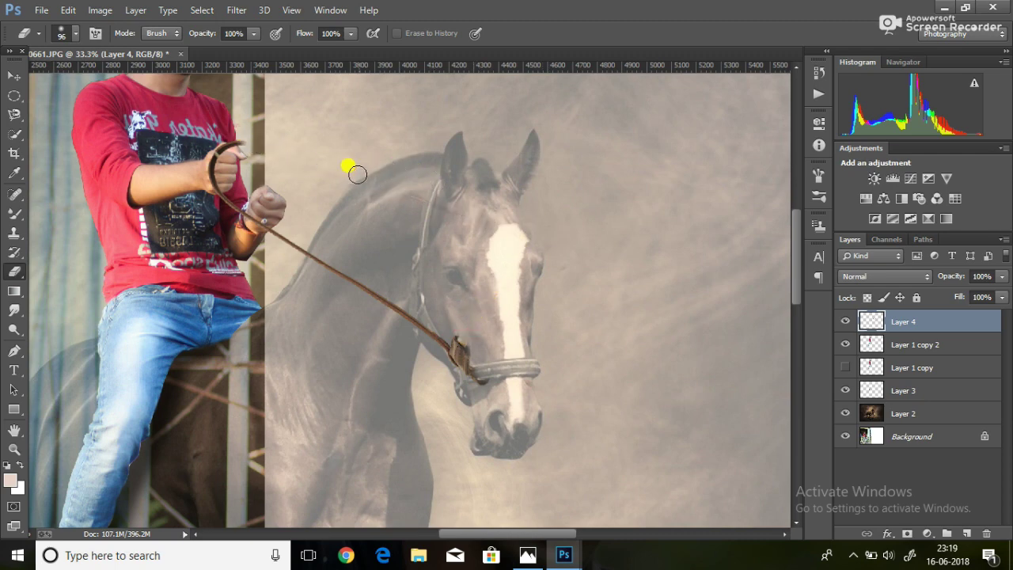
# Restore the horse layer's opacity, fade the bridle to 30%, and erase the rein band across the fist
pyautogui.moveTo(963, 295)
pyautogui.mouseDown()
pyautogui.moveTo(1000, 294)
pyautogui.moveTo(950, 294)
pyautogui.mouseUp()
pyautogui.click(974, 296)
pyautogui.press('z')
pyautogui.click(425, 163)
pyautogui.scroll(2, 396, 277)
pyautogui.click(14, 271)
pyautogui.rightClick(263, 314)
pyautogui.moveTo(262, 314)
pyautogui.mouseDown()
pyautogui.moveTo(325, 292)
pyautogui.moveTo(354, 150)
pyautogui.mouseUp()
pyautogui.click(68, 33)
# Zoom back out and raise the bridle layer's opacity to 92%
pyautogui.press('Return')
pyautogui.scroll(-3, 555, 261)
pyautogui.press('z')
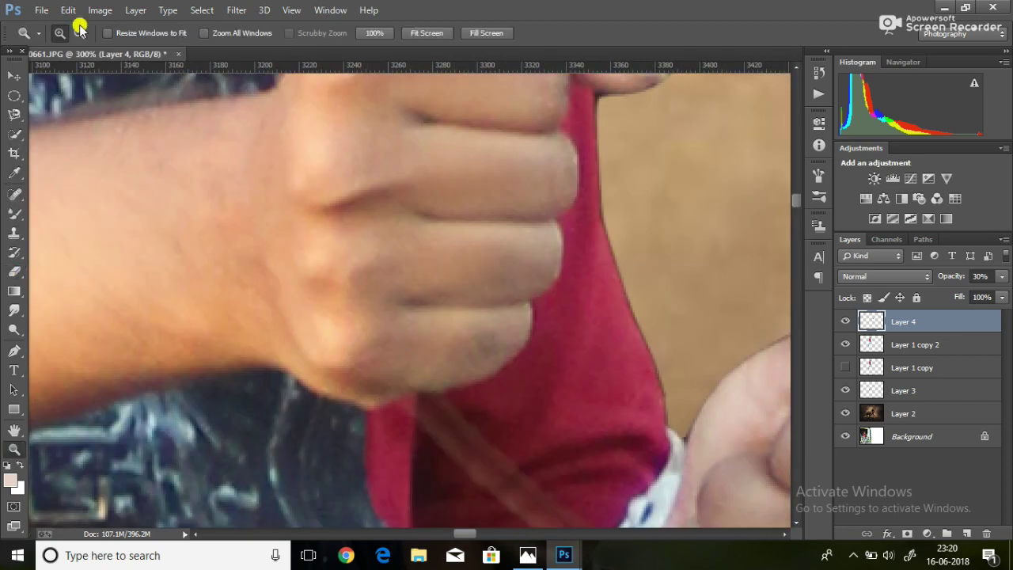
pyautogui.click(79, 33)
pyautogui.click(256, 163)
pyautogui.click(1002, 277)
pyautogui.moveTo(951, 295); pyautogui.dragTo(999, 294)
# Bring a second bridle from the cutout image into the composite, placed on the horse
pyautogui.click(565, 555)
pyautogui.click(599, 489)
pyautogui.press('v')
pyautogui.moveTo(158, 317); pyautogui.dragTo(331, 238)
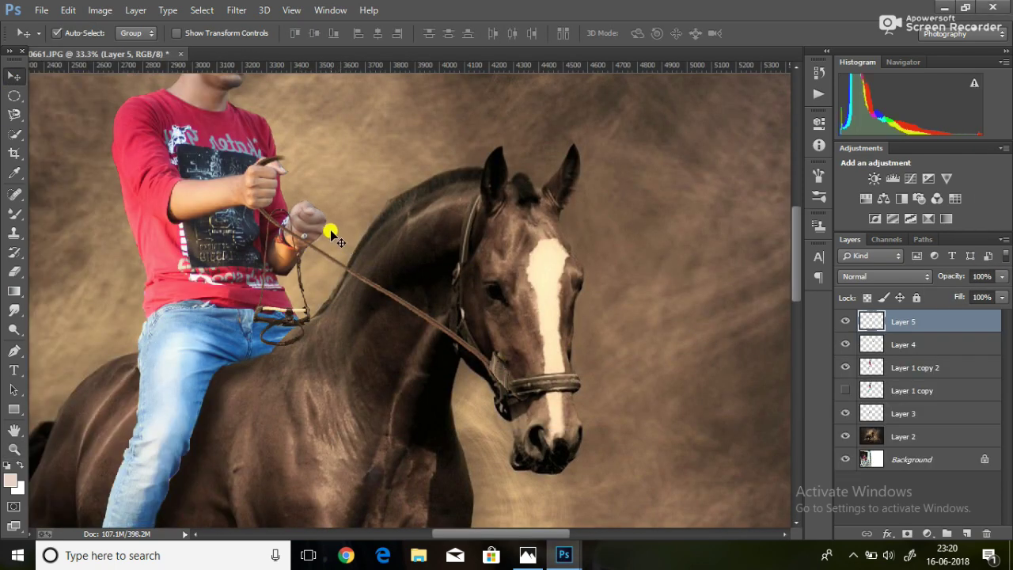
# Free Transform the new rein, enlarging and rotating it to fit the rider's hands
pyautogui.hotkey('ctrl', 't')
pyautogui.moveTo(312, 174); pyautogui.dragTo(372, 108)
pyautogui.moveTo(262, 317)
pyautogui.mouseDown()
pyautogui.moveTo(267, 351)
pyautogui.moveTo(398, 325)
pyautogui.mouseUp()
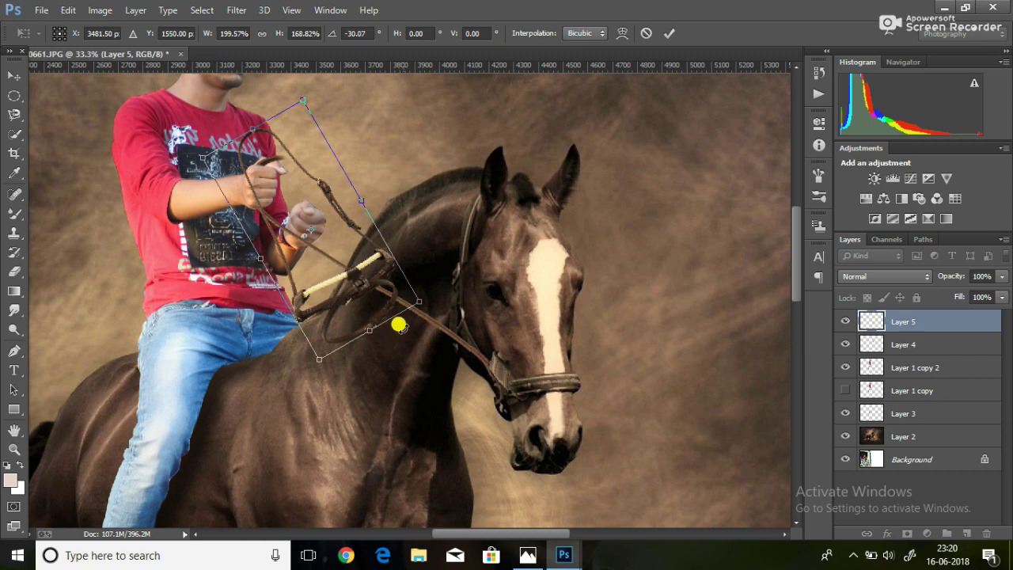
pyautogui.moveTo(459, 276)
pyautogui.mouseDown()
pyautogui.moveTo(309, 307)
pyautogui.moveTo(315, 277)
pyautogui.mouseUp()
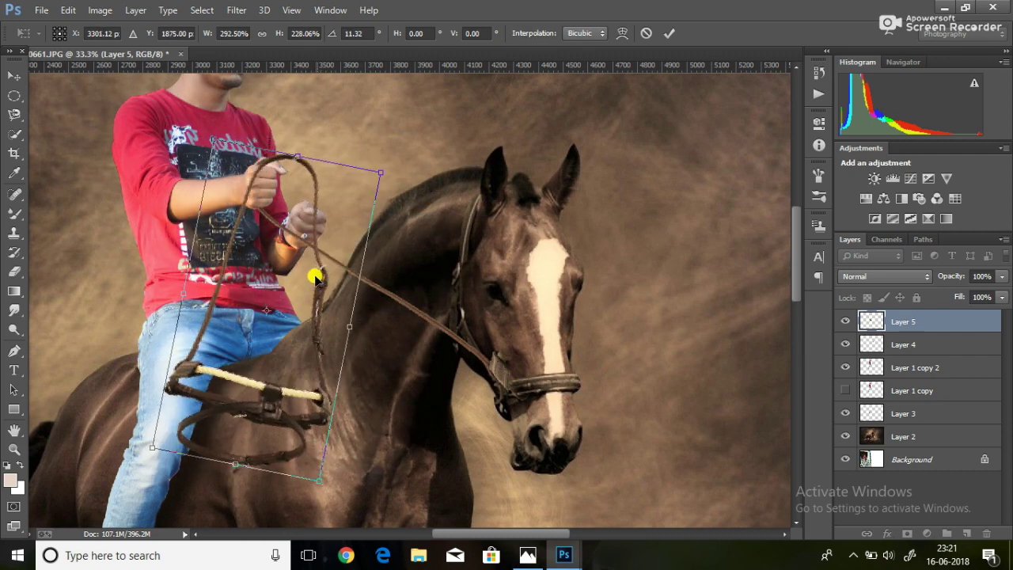
pyautogui.click(665, 34)
# Erase the lower rein loop and the stray rein crossing the shirt and jeans
pyautogui.click(14, 271)
pyautogui.click(75, 33)
pyautogui.moveTo(185, 464)
pyautogui.mouseDown()
pyautogui.moveTo(301, 337)
pyautogui.moveTo(311, 254)
pyautogui.mouseUp()
pyautogui.moveTo(169, 343); pyautogui.dragTo(242, 176)
pyautogui.click(75, 33)
pyautogui.moveTo(98, 75); pyautogui.dragTo(80, 74)
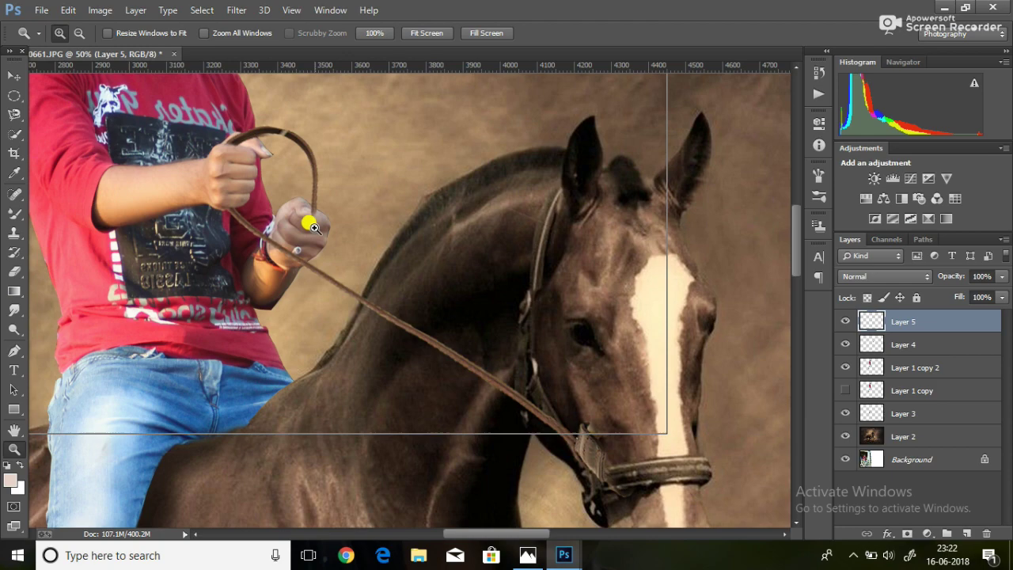
# Erase the rein where it covers the rider's fingers using a finer eraser
pyautogui.moveTo(305, 222); pyautogui.dragTo(335, 198)
pyautogui.click(76, 33)
pyautogui.moveTo(80, 74); pyautogui.dragTo(70, 74)
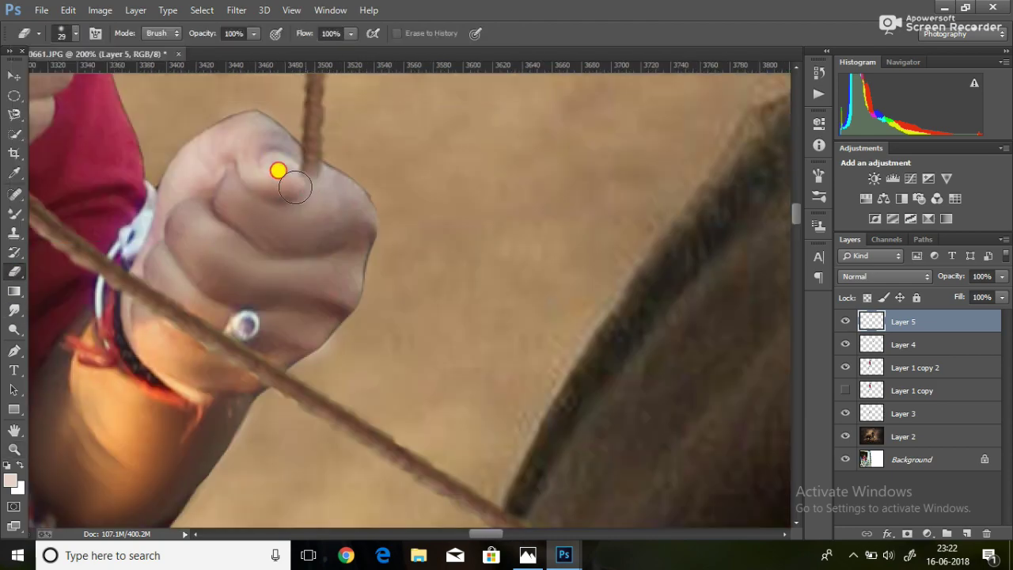
pyautogui.press('z')
pyautogui.hotkey('ctrl', '-')
pyautogui.hotkey('ctrl', '-')
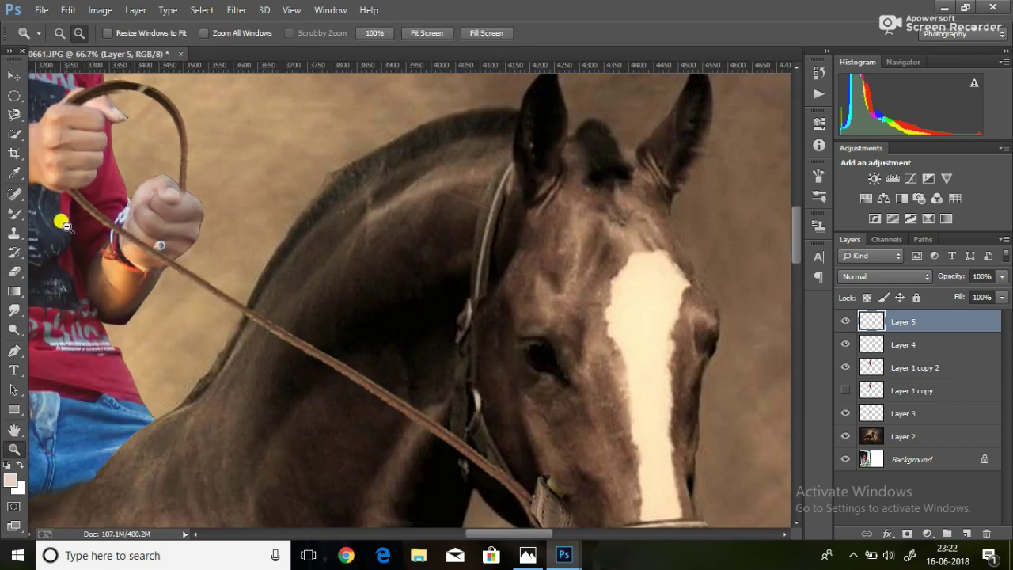
# Paste the extra rein as Layer 6 and transform it onto the horse's bridle
pyautogui.press('v')
pyautogui.hotkey('ctrl', 't')
pyautogui.moveTo(219, 464)
pyautogui.mouseDown()
pyautogui.moveTo(261, 407)
pyautogui.moveTo(201, 9)
pyautogui.mouseUp()
pyautogui.scroll(-5, 486, 323)
pyautogui.moveTo(346, 515); pyautogui.dragTo(459, 470)
pyautogui.press('Return')
# Erase the overlapping parts of the new rein with a small eraser
pyautogui.press('e')
pyautogui.click(75, 33)
pyautogui.moveTo(285, 411)
pyautogui.mouseDown()
pyautogui.moveTo(430, 332)
pyautogui.moveTo(197, 241)
pyautogui.mouseUp()
pyautogui.scroll(2, 802, 269)
pyautogui.scroll(1, 802, 270)
pyautogui.click(75, 33)
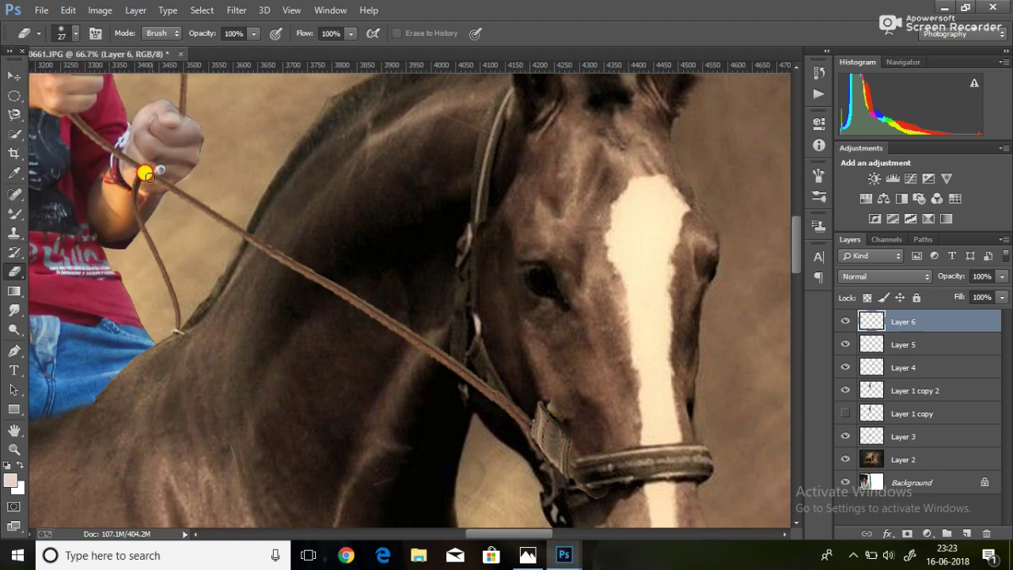
pyautogui.press('z')
pyautogui.keyDown('alt'); pyautogui.click(293, 265); pyautogui.keyUp('alt')
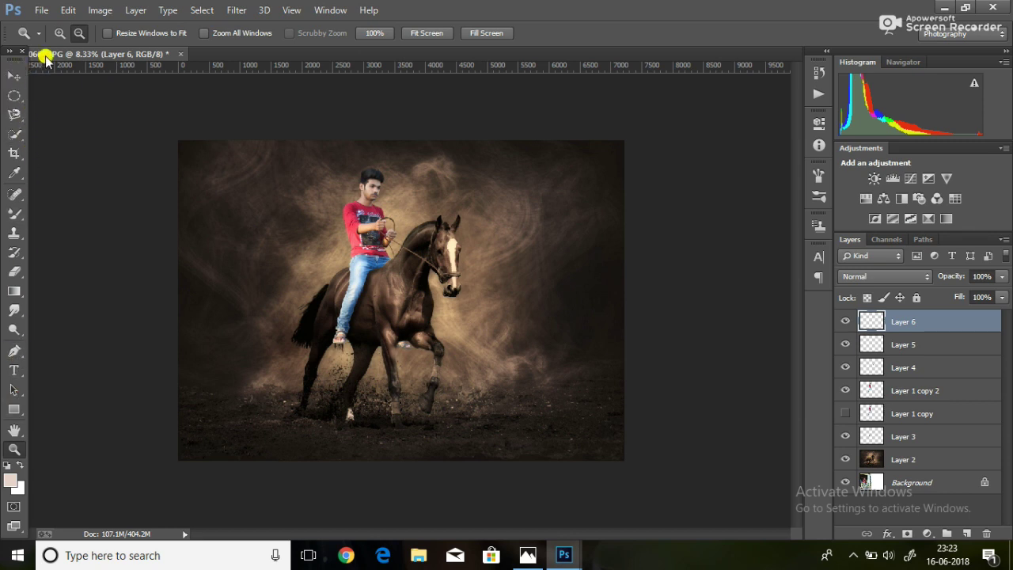
# Merge Layer 5, Layer 4 and Layer 1 copy 2 into a single layer
pyautogui.click(388, 260)
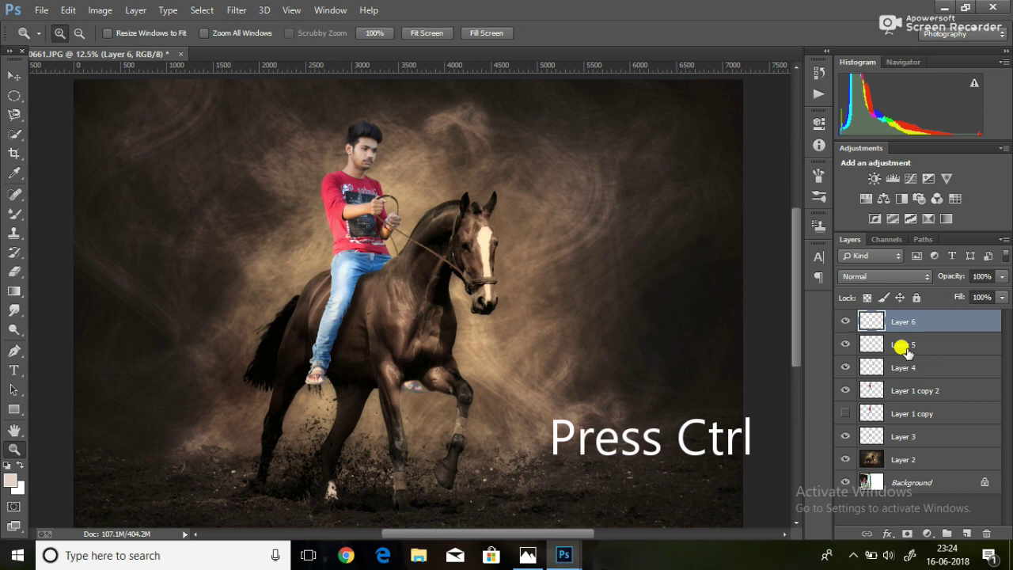
pyautogui.keyDown('ctrl'); pyautogui.click(903, 346); pyautogui.keyUp('ctrl')
pyautogui.keyDown('ctrl'); pyautogui.click(913, 366); pyautogui.keyUp('ctrl')
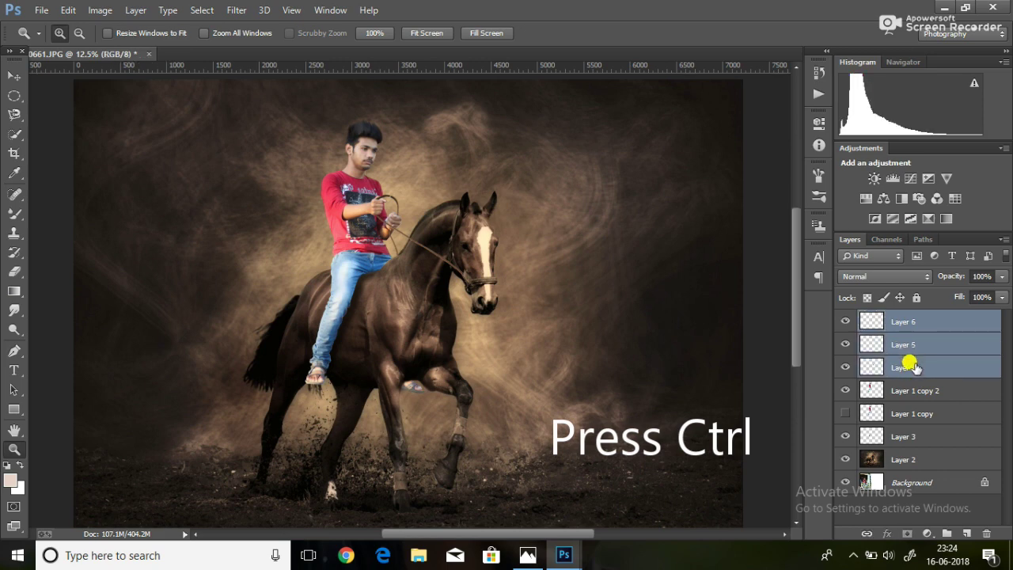
pyautogui.keyDown('ctrl'); pyautogui.click(928, 390); pyautogui.keyUp('ctrl')
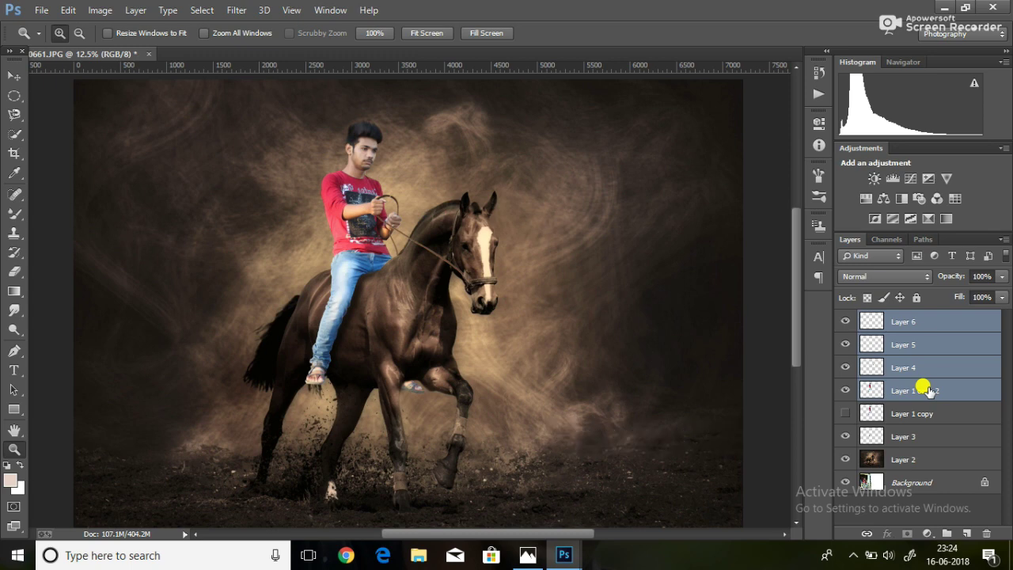
pyautogui.rightClick(925, 388)
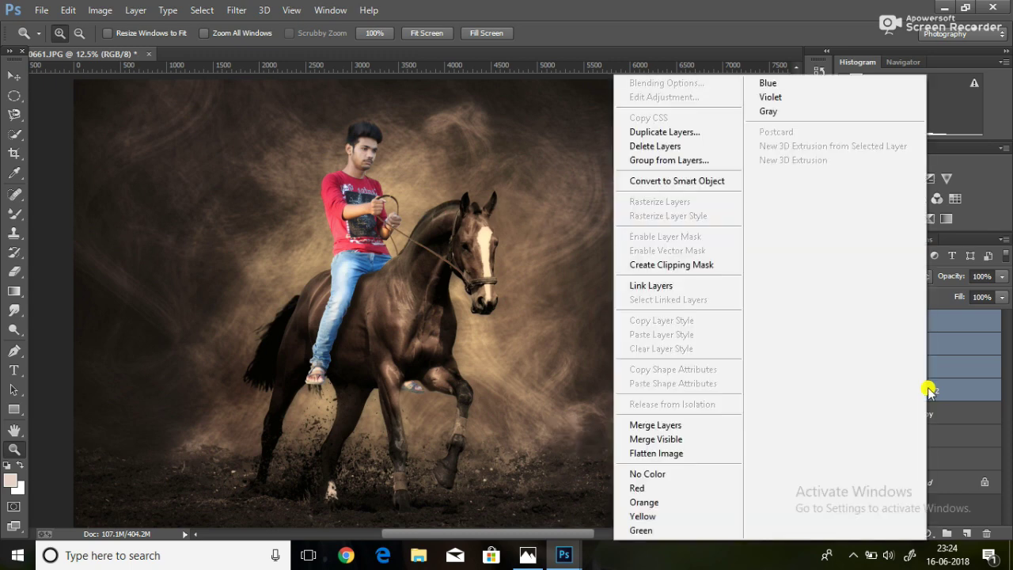
pyautogui.click(684, 425)
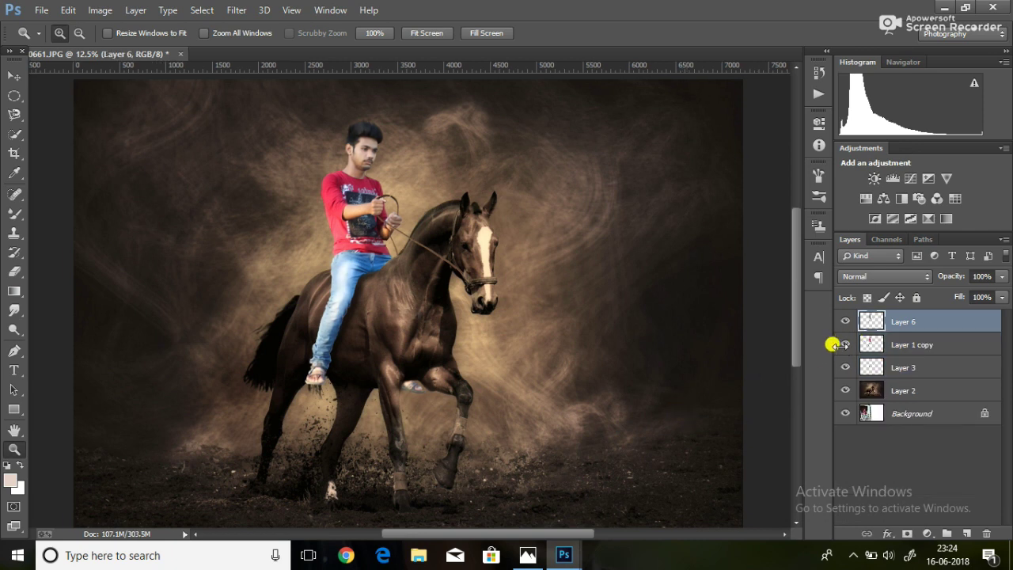
# Delete the hidden Layer 1 copy, check Layer 3's effect, and start File > Open
pyautogui.click(902, 346)
pyautogui.click(987, 532)
pyautogui.click(469, 210)
pyautogui.click(846, 343)
pyautogui.click(845, 339)
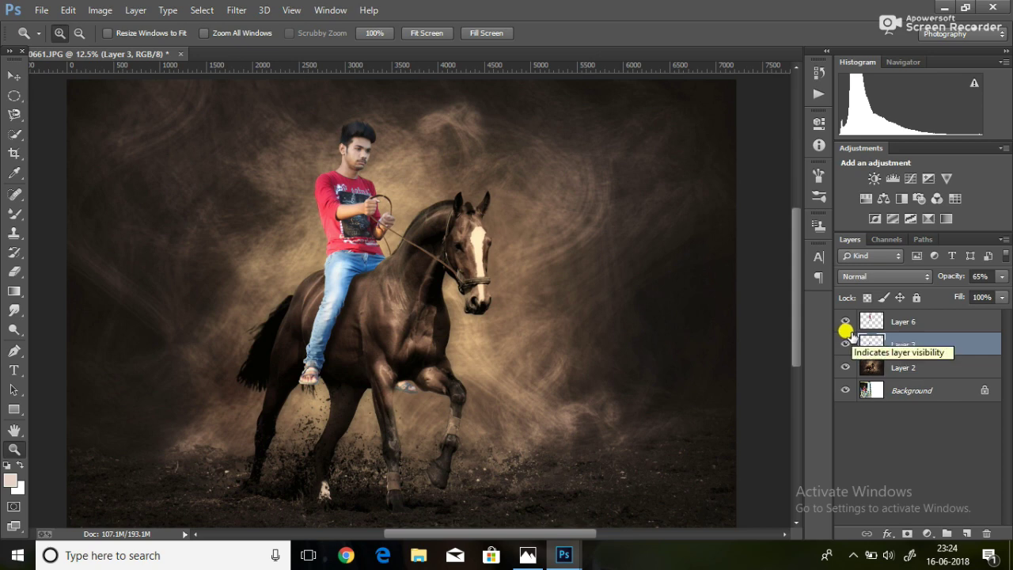
pyautogui.moveTo(795, 334); pyautogui.dragTo(796, 342)
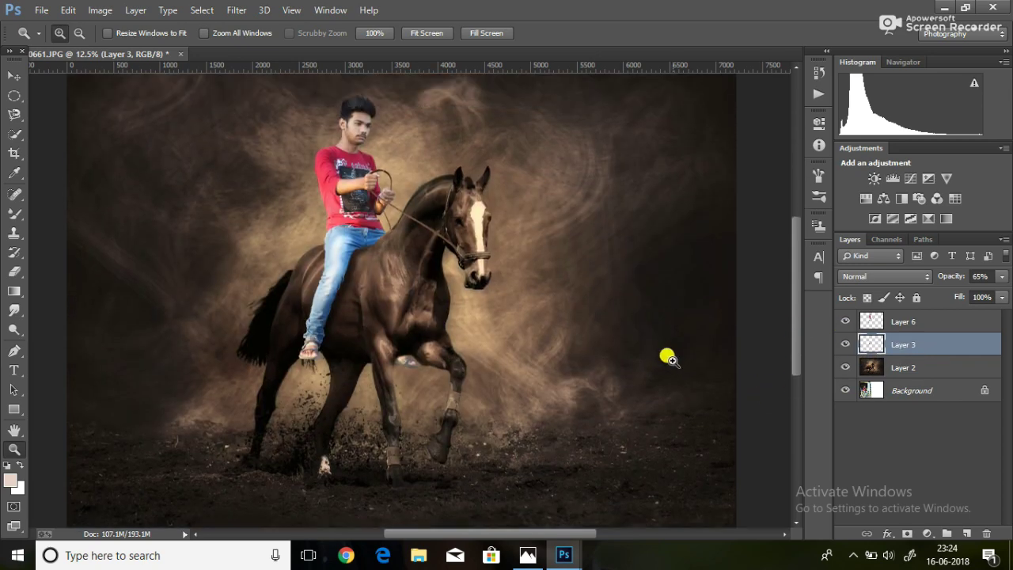
pyautogui.click(41, 10)
pyautogui.click(65, 38)
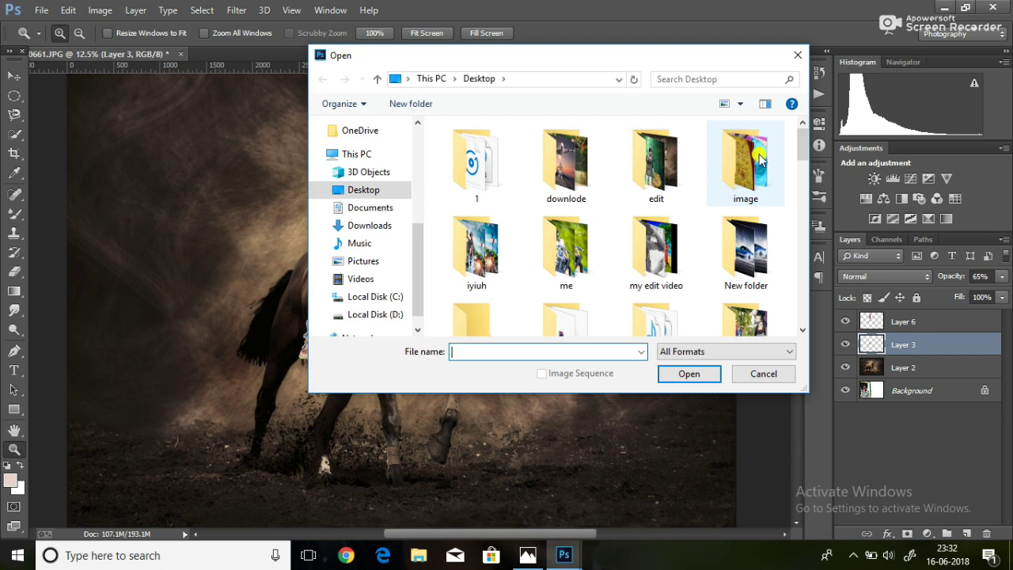
# Open the NIGHT RIDER title image and drag it onto the horse composition
pyautogui.moveTo(802, 146); pyautogui.dragTo(803, 265)
pyautogui.click(744, 234)
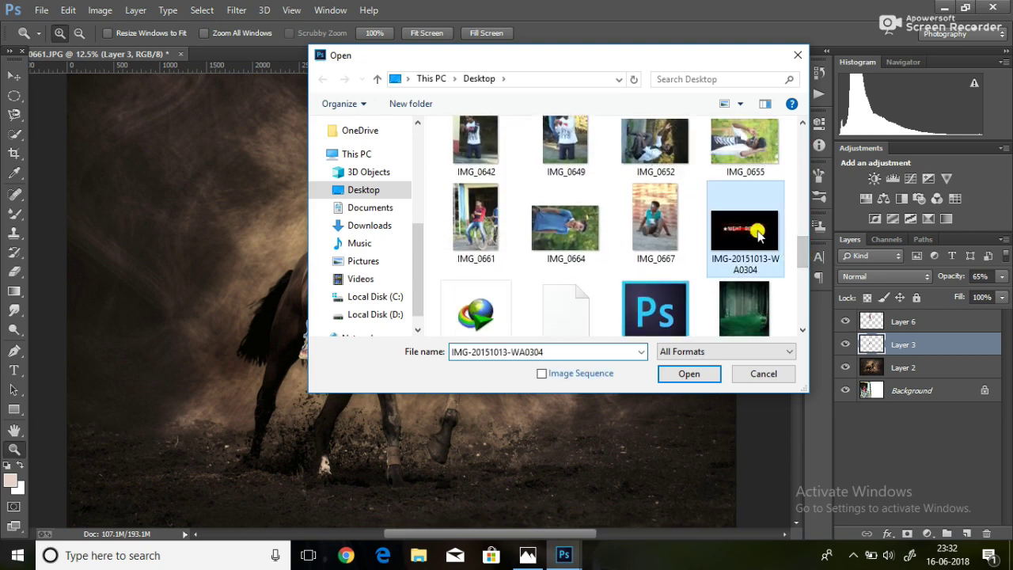
pyautogui.click(691, 372)
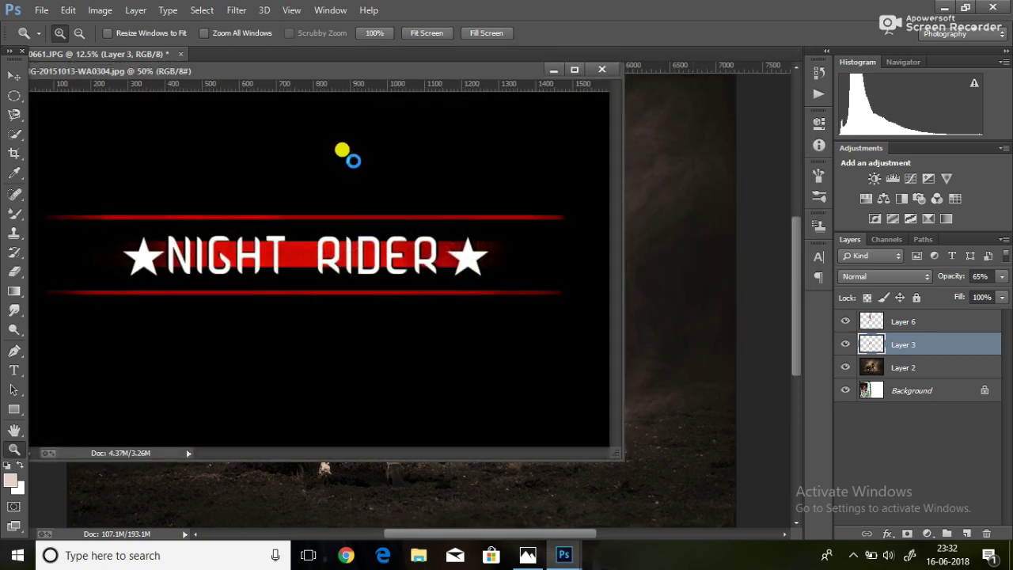
pyautogui.click(16, 73)
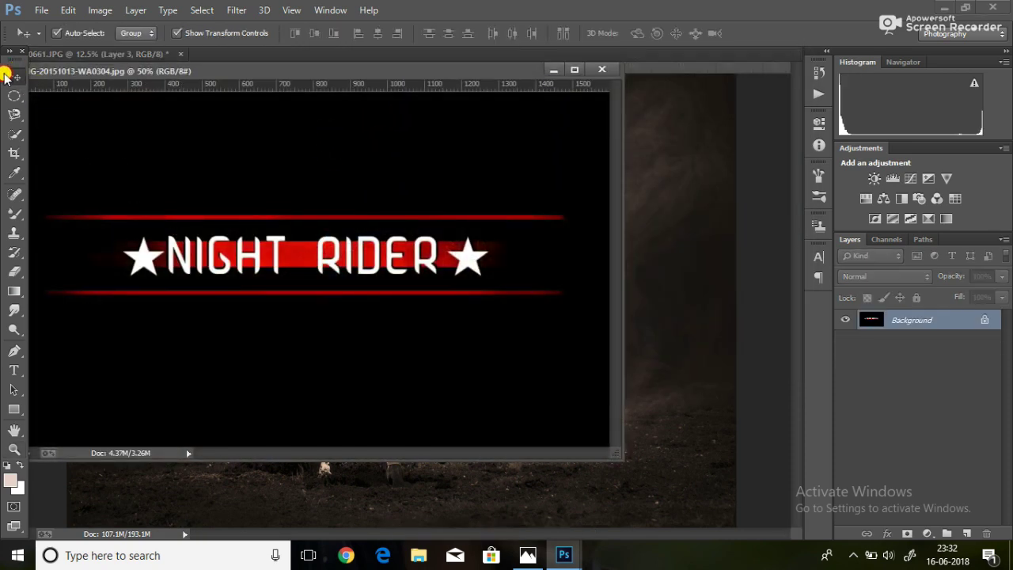
pyautogui.moveTo(346, 277); pyautogui.dragTo(647, 294)
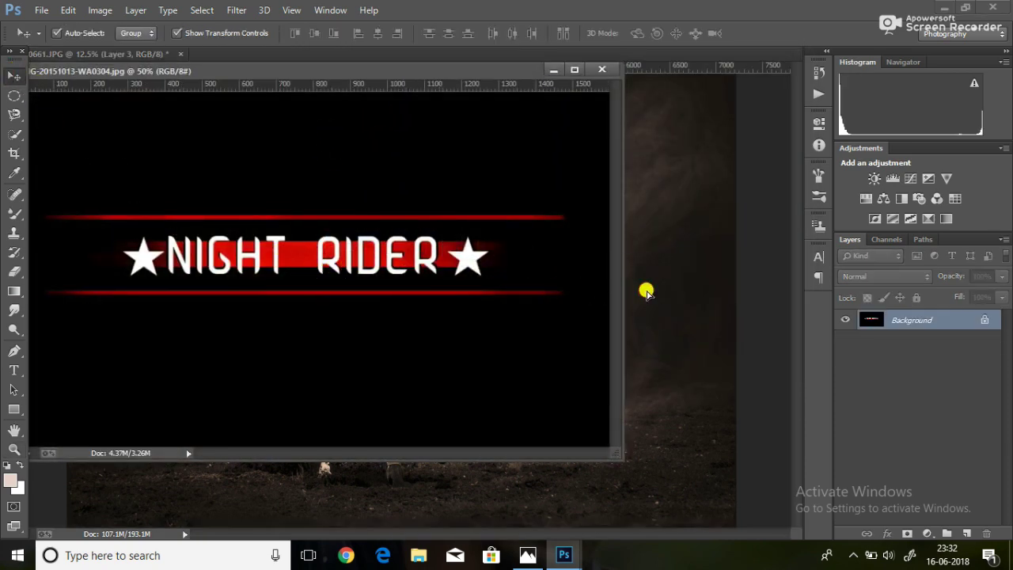
pyautogui.click(557, 71)
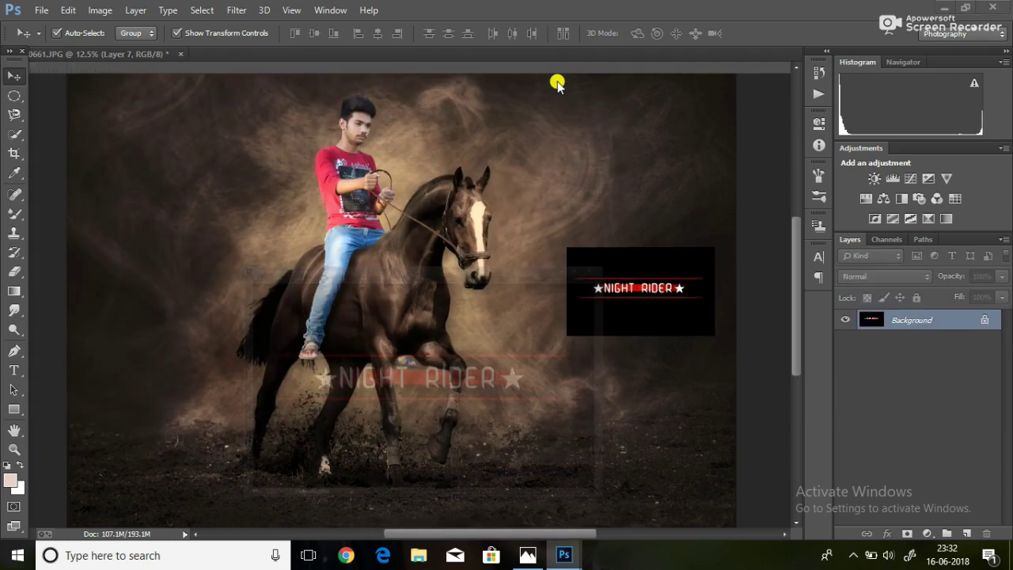
pyautogui.moveTo(629, 287); pyautogui.dragTo(461, 227)
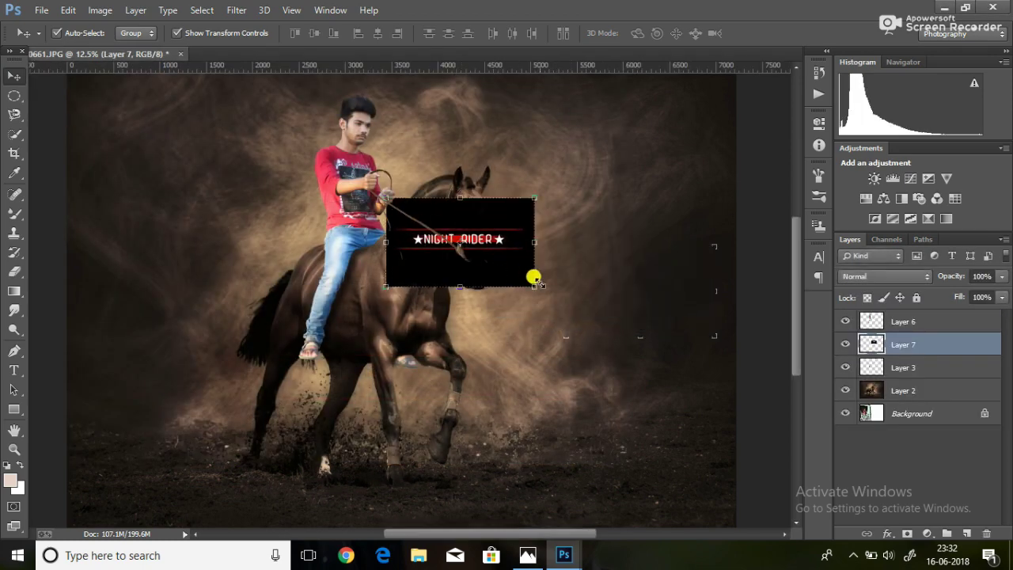
# Enlarge the banner, move its layer above Layer 6, and set its blend mode to Screen
pyautogui.hotkey('ctrl', 't')
pyautogui.moveTo(533, 283); pyautogui.dragTo(656, 369)
pyautogui.moveTo(385, 198); pyautogui.dragTo(318, 150)
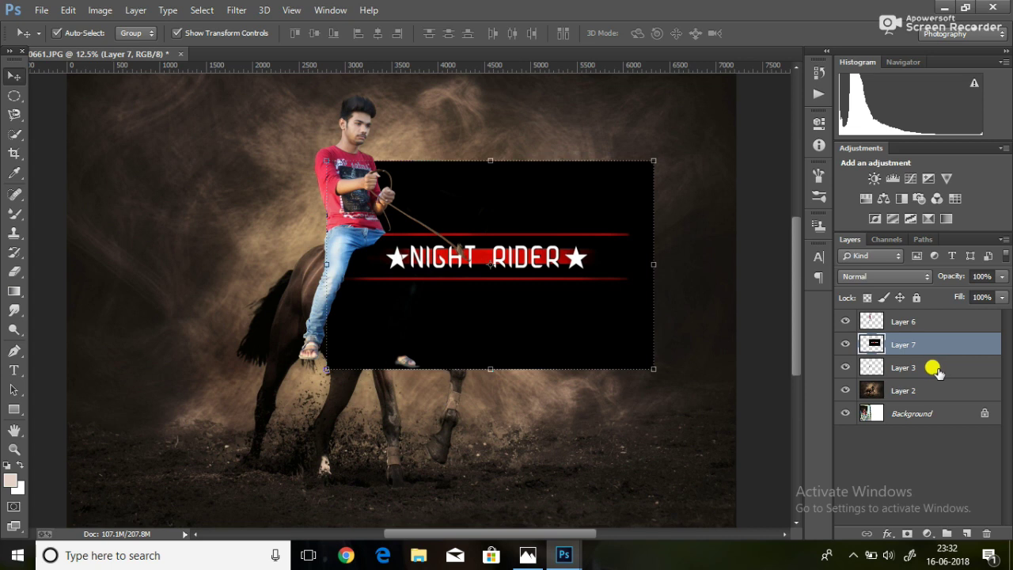
pyautogui.moveTo(903, 343); pyautogui.dragTo(908, 325)
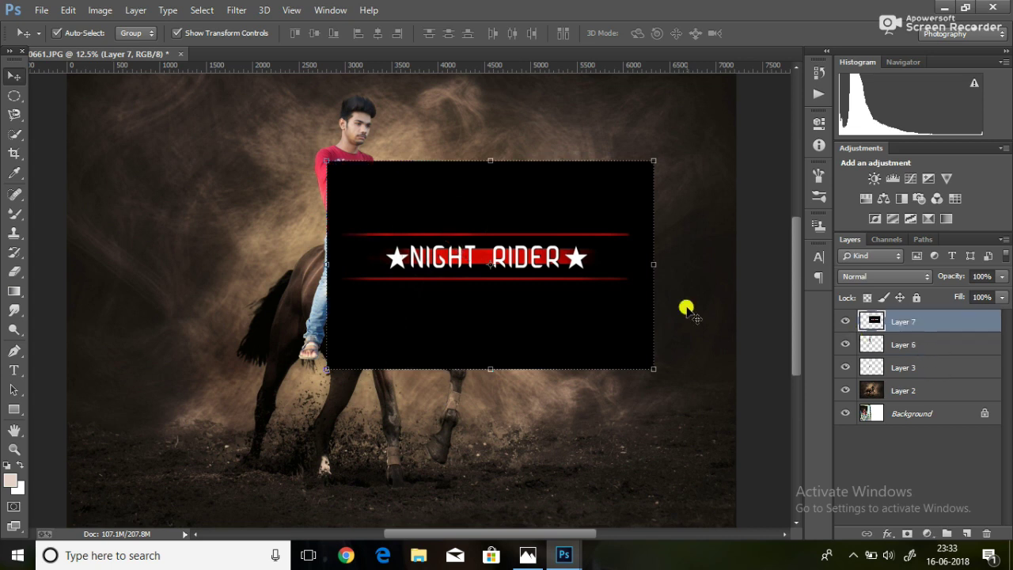
pyautogui.click(897, 281)
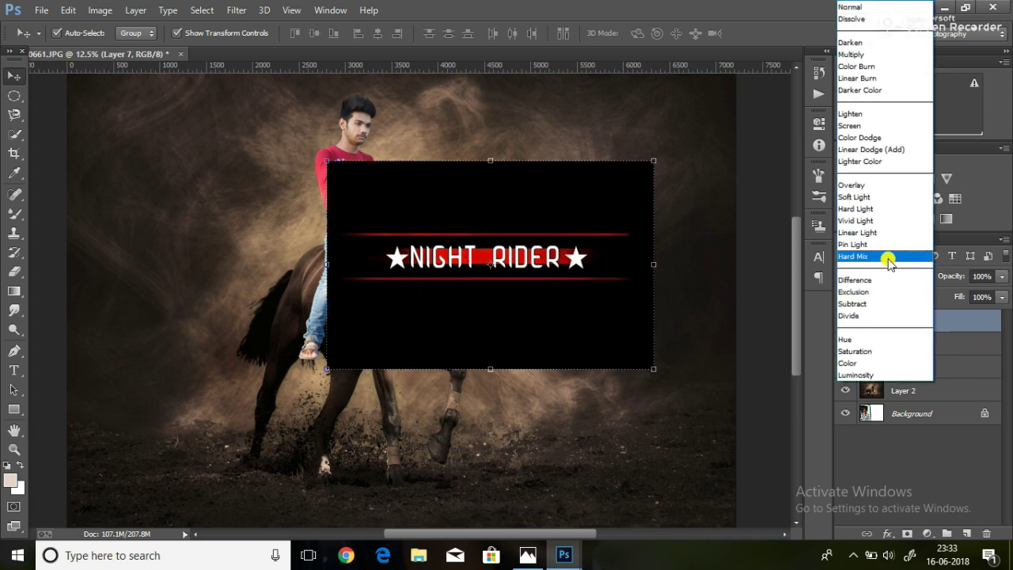
pyautogui.click(858, 127)
# Position the NIGHT RIDER banner across the upper right of the photo
pyautogui.moveTo(586, 273); pyautogui.dragTo(305, 129)
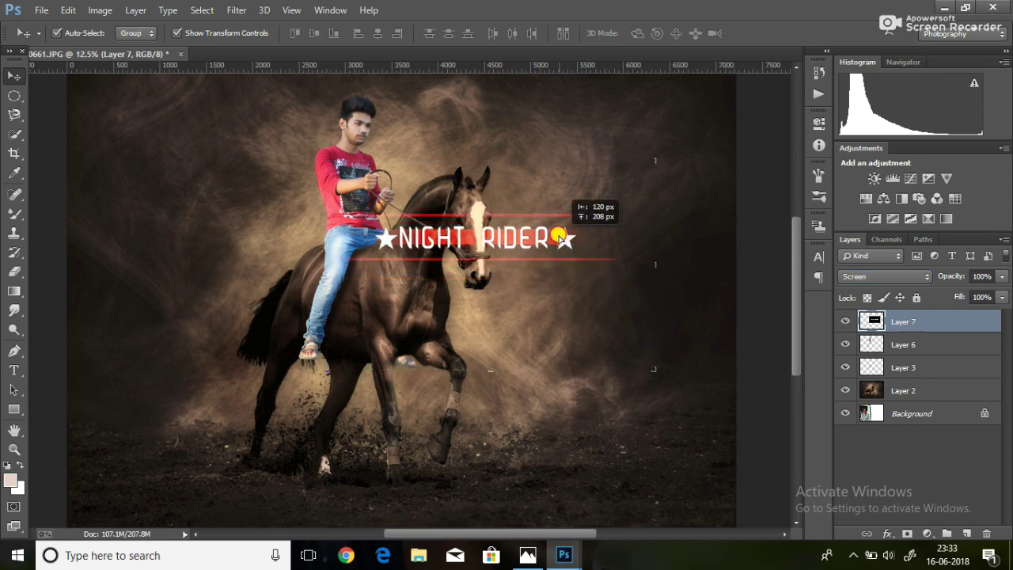
pyautogui.moveTo(306, 129); pyautogui.dragTo(672, 113)
pyautogui.moveTo(794, 300); pyautogui.dragTo(794, 267)
pyautogui.moveTo(611, 218); pyautogui.dragTo(617, 192)
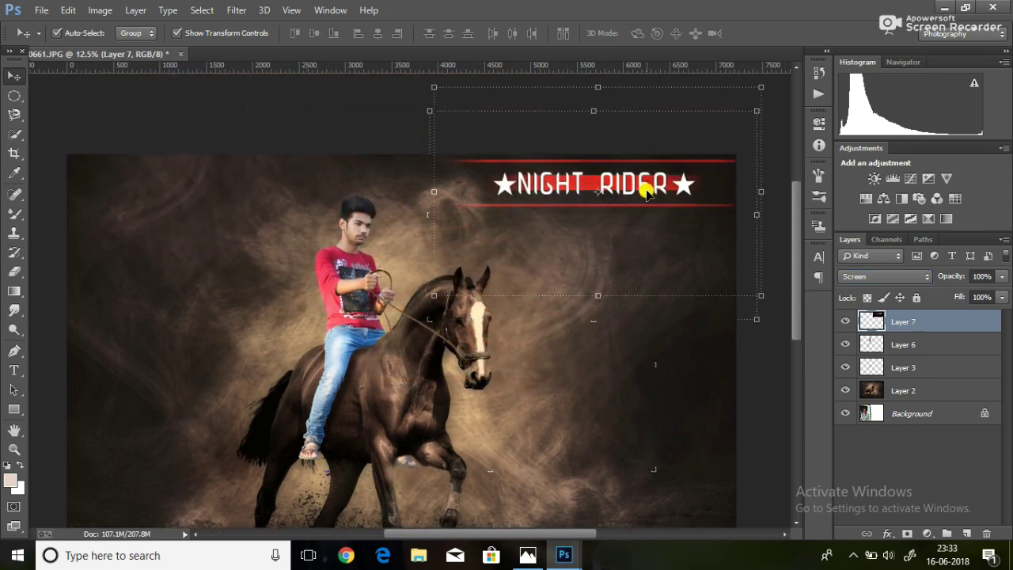
pyautogui.click(903, 390)
pyautogui.click(1002, 277)
pyautogui.click(948, 324)
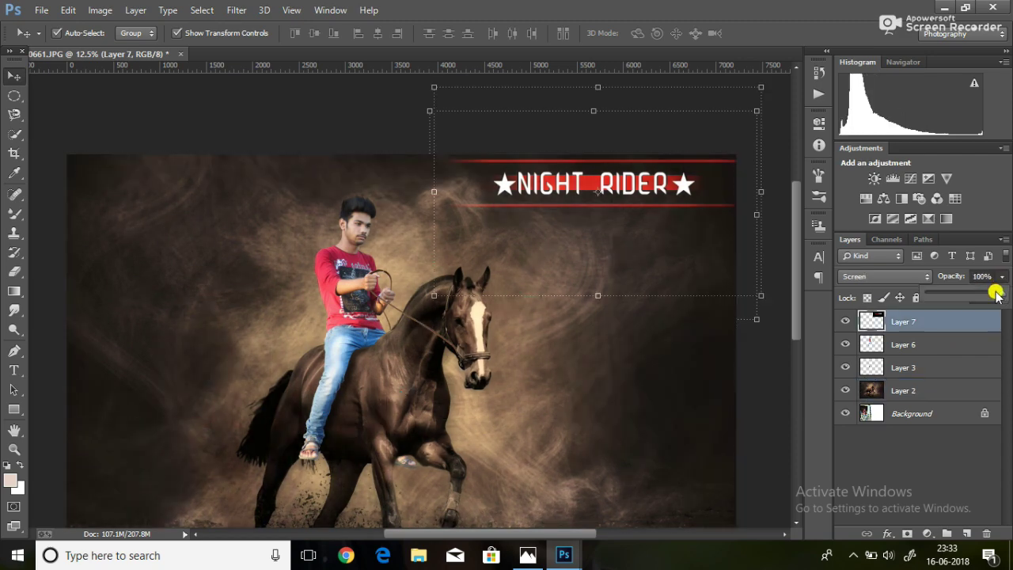
pyautogui.moveTo(796, 301); pyautogui.dragTo(790, 281)
pyautogui.click(175, 32)
# Merge the banner with Layers 6, 3 and 2 into Layer 7
pyautogui.keyDown('shift'); pyautogui.click(903, 344); pyautogui.keyUp('shift')
pyautogui.keyDown('shift'); pyautogui.click(903, 391); pyautogui.keyUp('shift')
pyautogui.rightClick(903, 390)
pyautogui.click(681, 428)
pyautogui.keyDown('shift'); pyautogui.click(870, 345); pyautogui.keyUp('shift')
pyautogui.rightClick(871, 345)
pyautogui.click(799, 324)
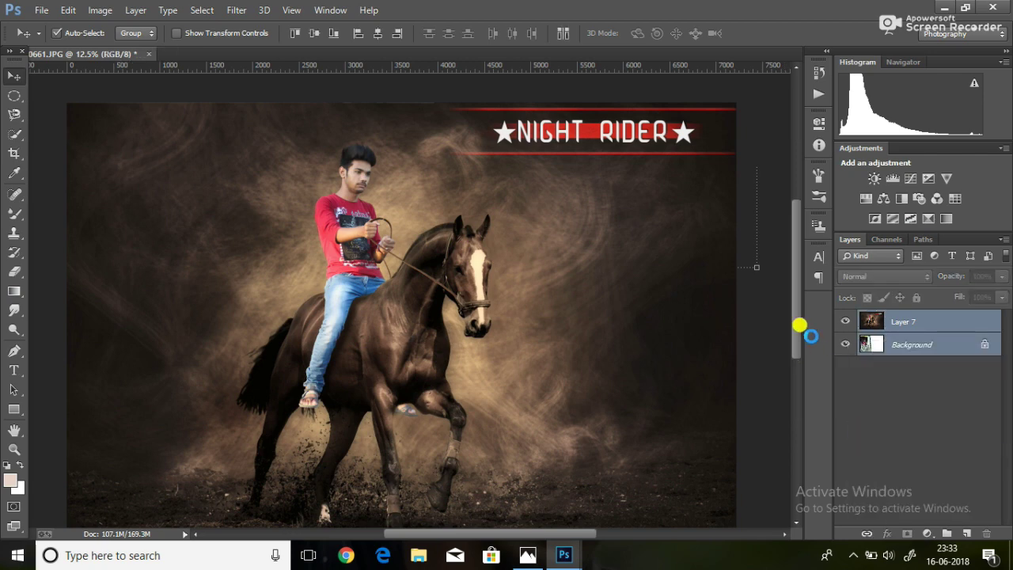
# Merge Layer 7 into the Background, lower blue and yellow saturation, and brighten oranges
pyautogui.hotkey('ctrl', 'e')
pyautogui.moveTo(792, 300); pyautogui.dragTo(791, 319)
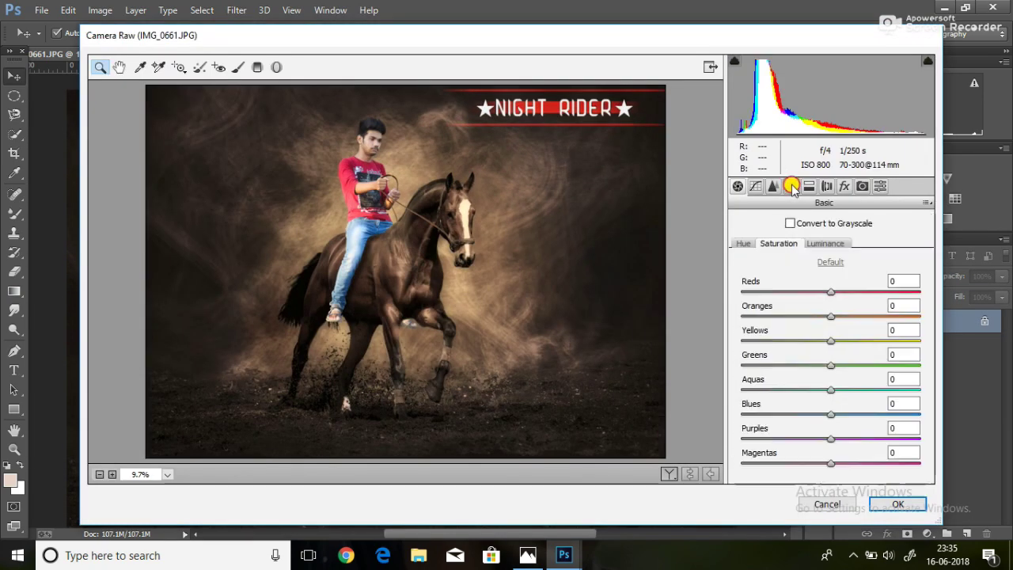
pyautogui.moveTo(830, 414)
pyautogui.mouseDown()
pyautogui.moveTo(871, 414)
pyautogui.moveTo(769, 436)
pyautogui.moveTo(752, 429)
pyautogui.moveTo(843, 414)
pyautogui.mouseUp()
pyautogui.moveTo(830, 341); pyautogui.dragTo(886, 341)
pyautogui.click(825, 243)
pyautogui.moveTo(830, 316); pyautogui.dragTo(840, 314)
# Shift the yellow hue slightly, add a post-crop vignette, and apply the Camera Raw edits
pyautogui.click(779, 243)
pyautogui.click(744, 243)
pyautogui.moveTo(831, 340); pyautogui.dragTo(827, 340)
pyautogui.click(843, 186)
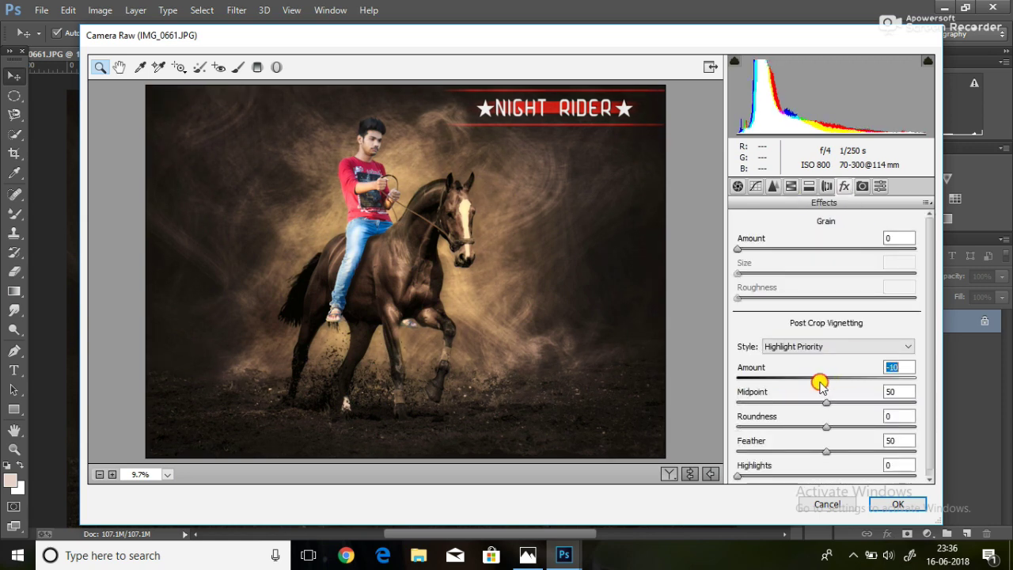
pyautogui.click(897, 505)
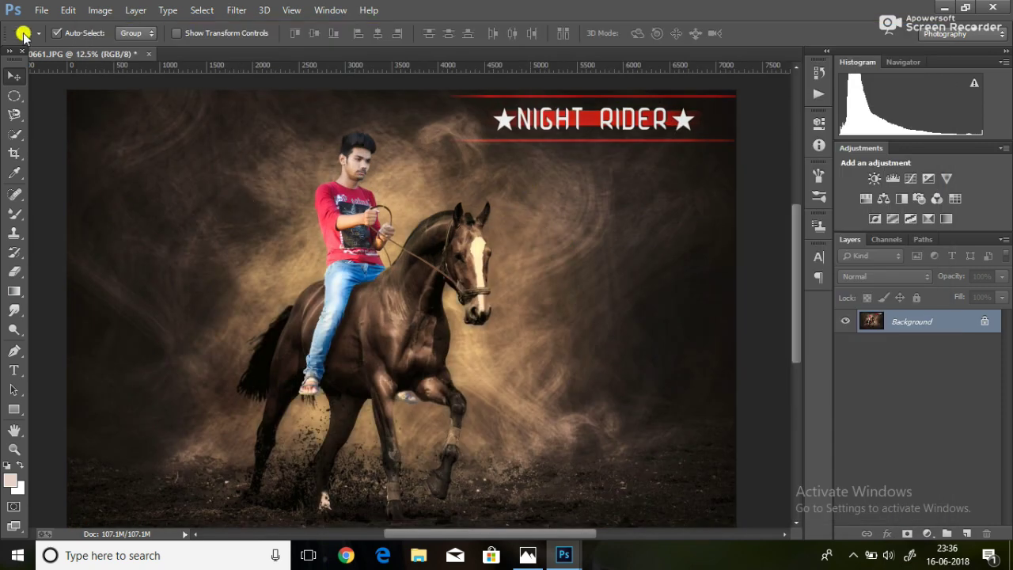
# Save the image as a new JPEG named 'nmb', accepting default quality
pyautogui.hotkey('ctrl', 'shift', 's')
pyautogui.write('nmb')
pyautogui.click(672, 472)
pyautogui.click(634, 136)
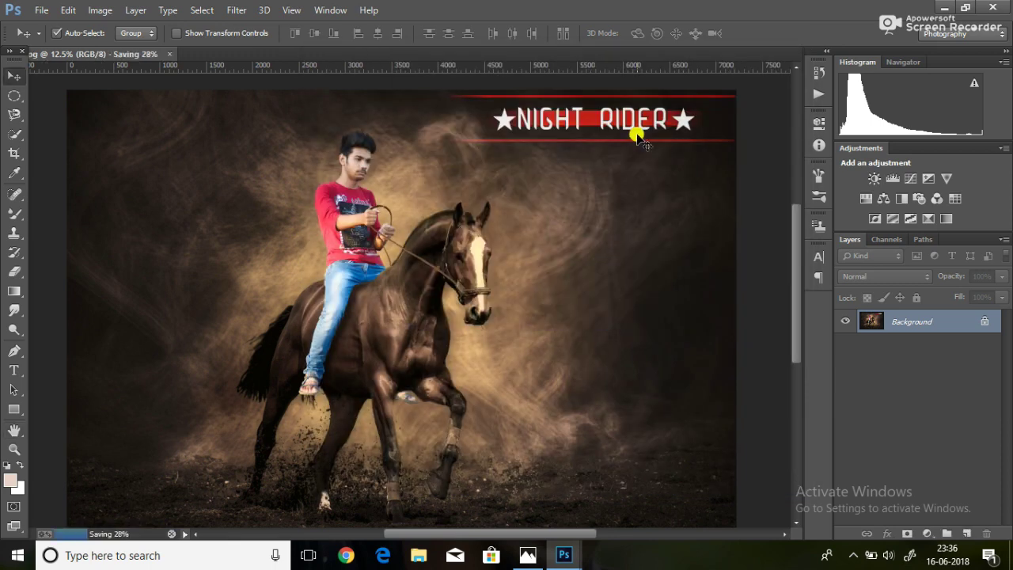